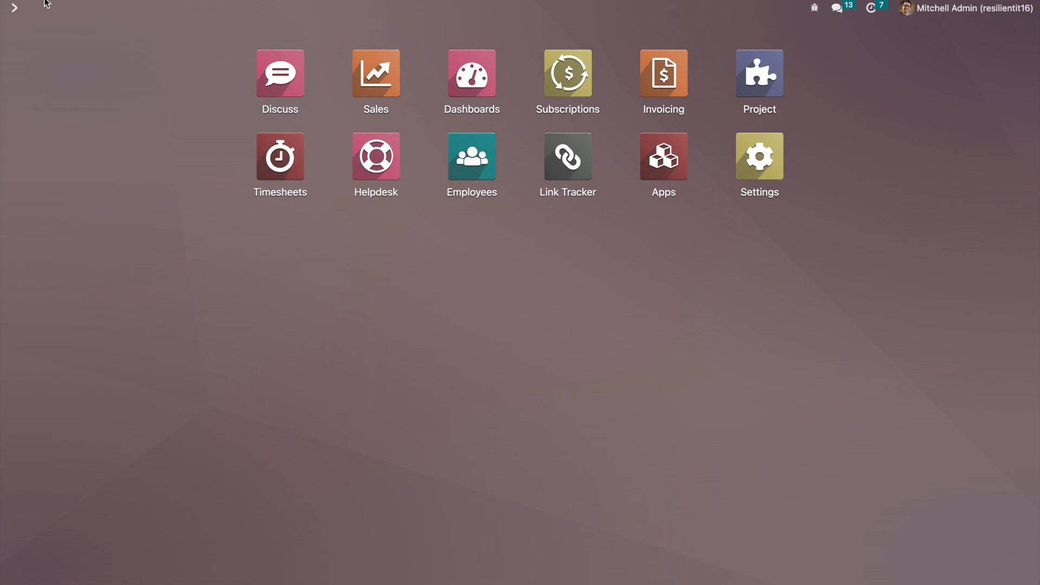
Review the installed sale_subscription and helpdesk_sale_timesheet modules in the apps list, and return to the app overview.
click(14, 9)
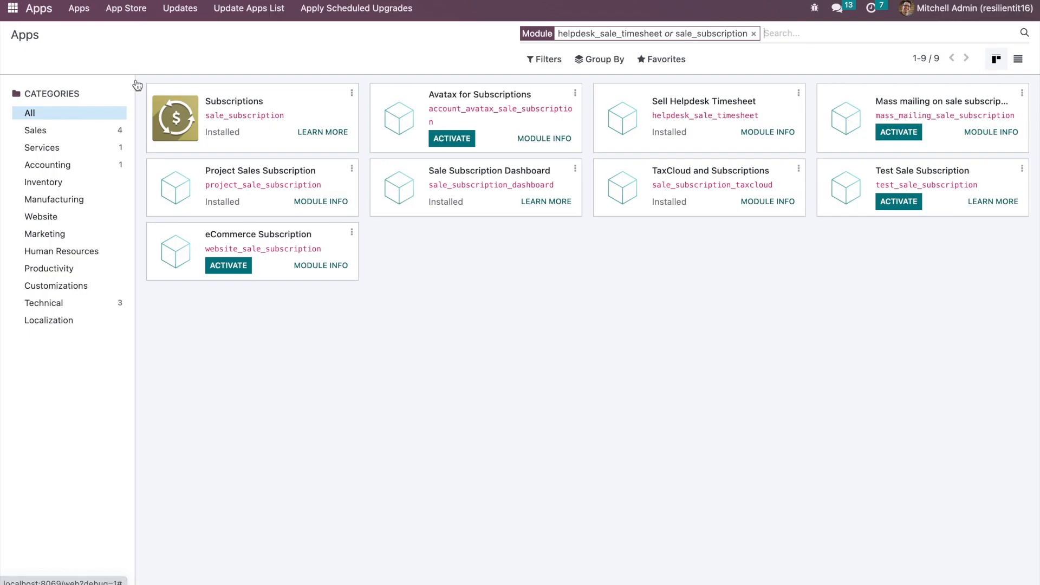
double_click(228, 115)
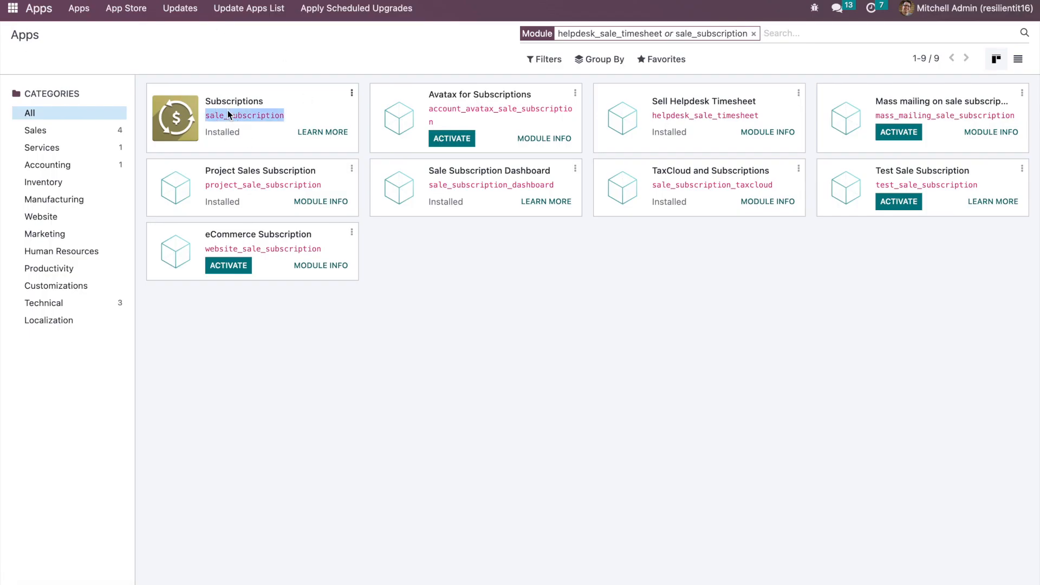
double_click(676, 115)
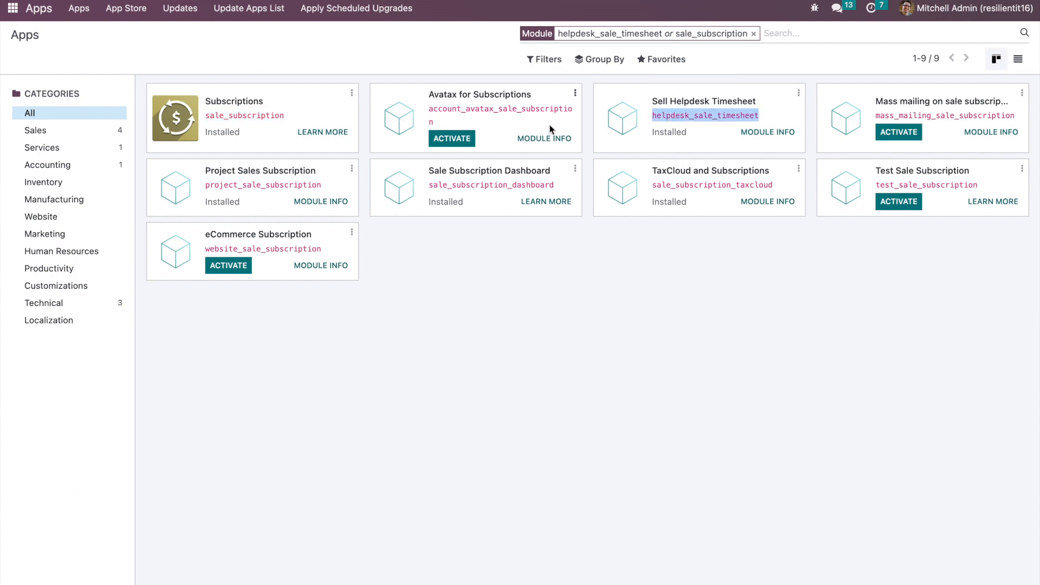
click(12, 9)
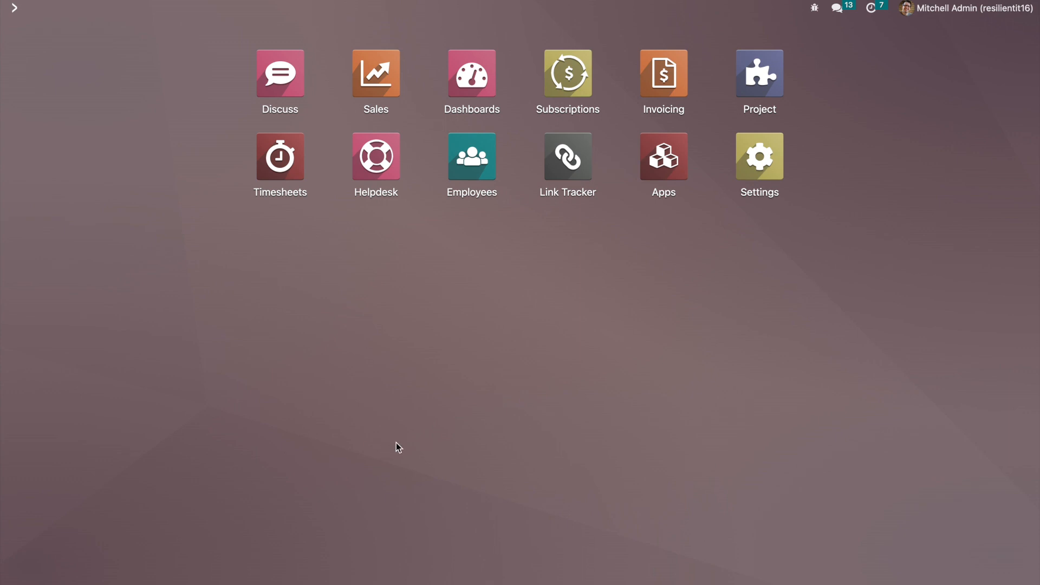
Open the Monthly (Unlimited Support) plan in the Subscriptions configuration to examine its name, recurrence and product lines.
click(572, 76)
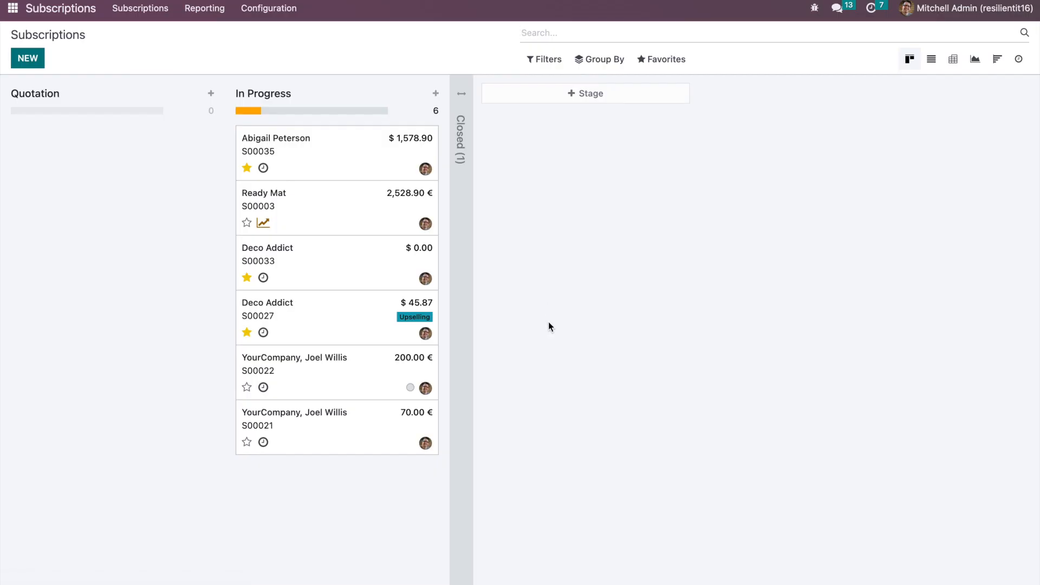
click(277, 10)
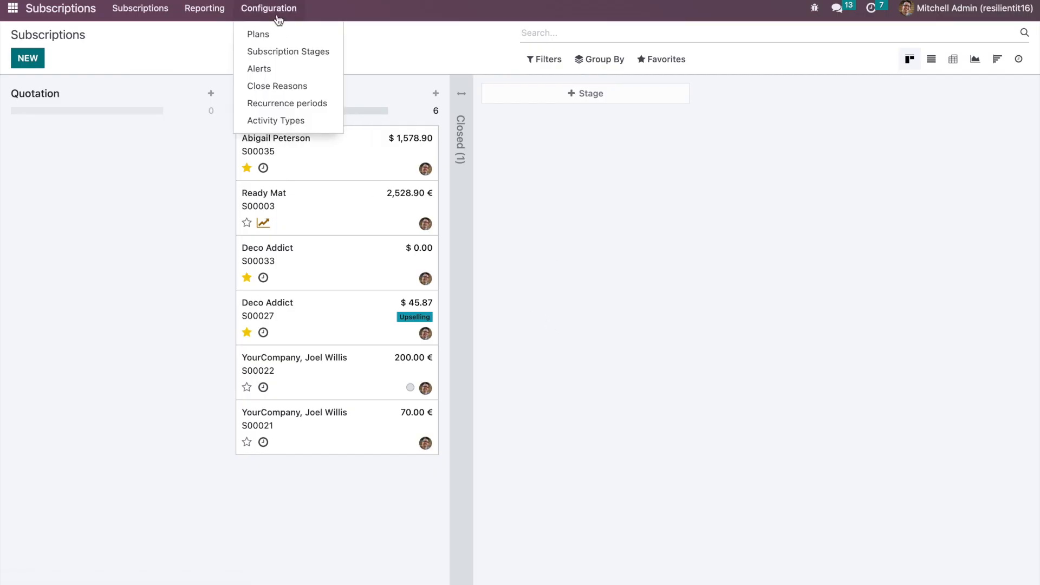
click(275, 36)
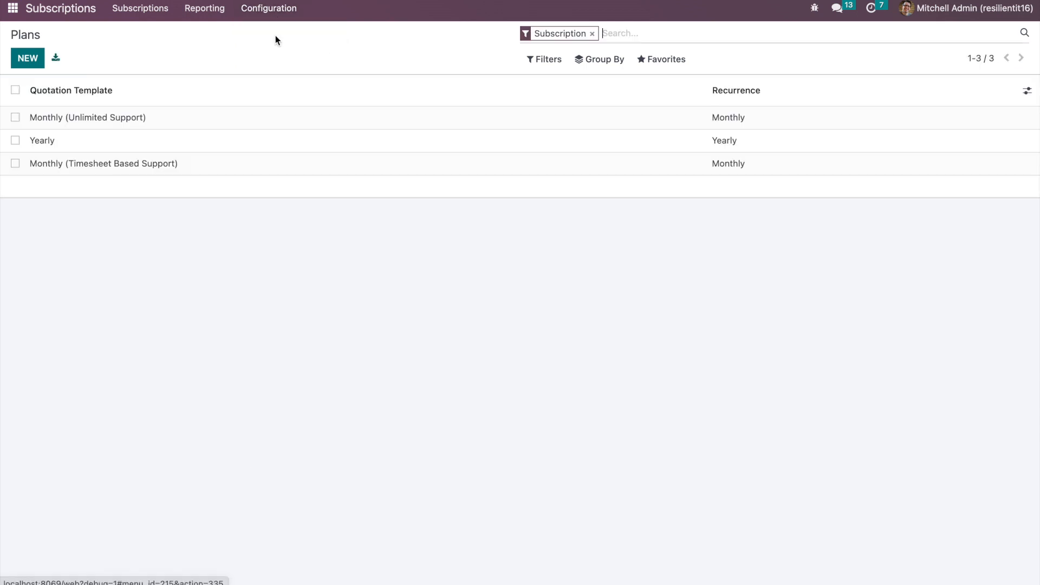
click(197, 120)
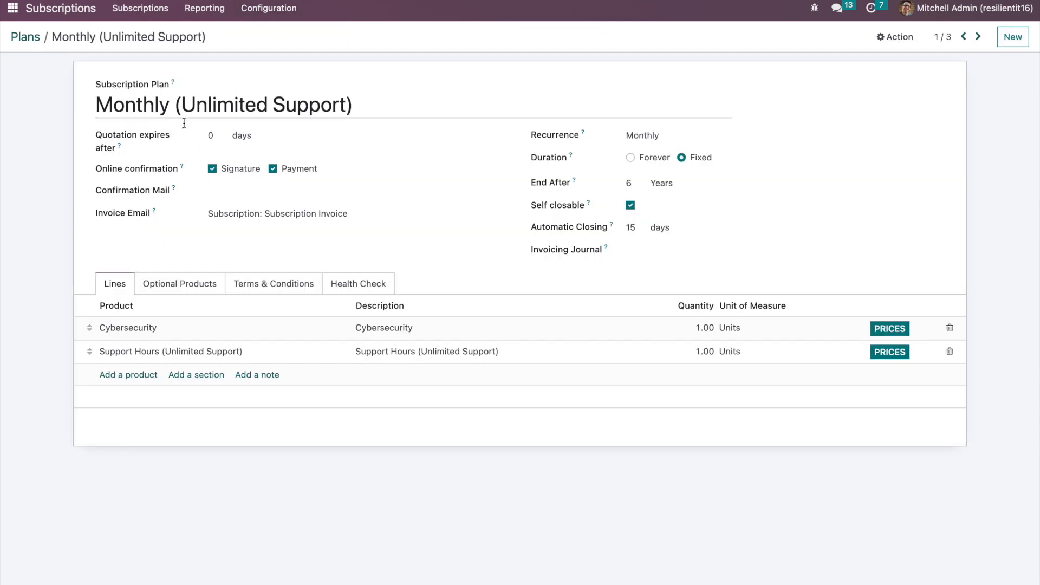
click(252, 15)
click(253, 15)
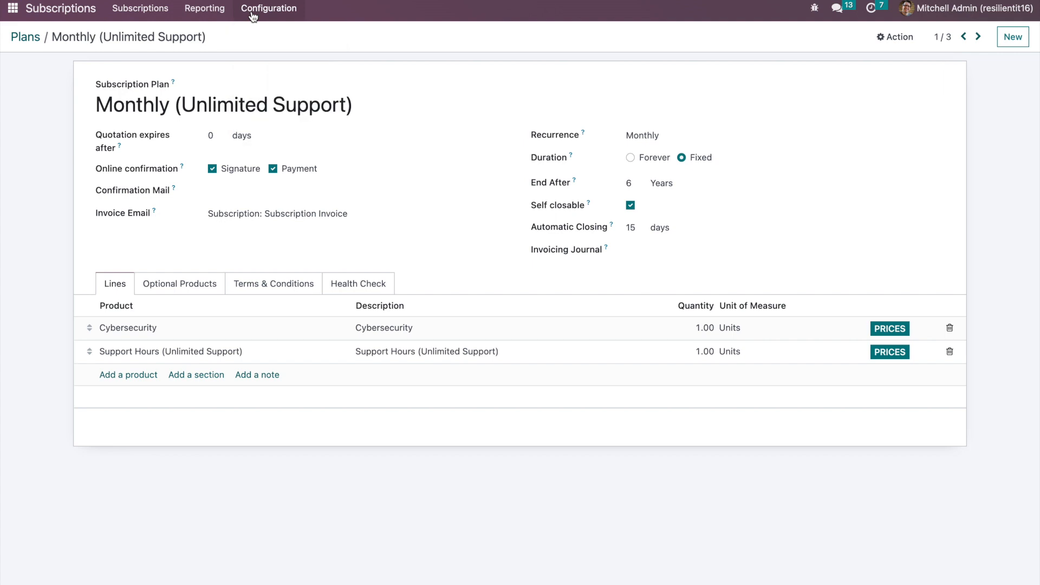
double_click(148, 103)
double_click(148, 97)
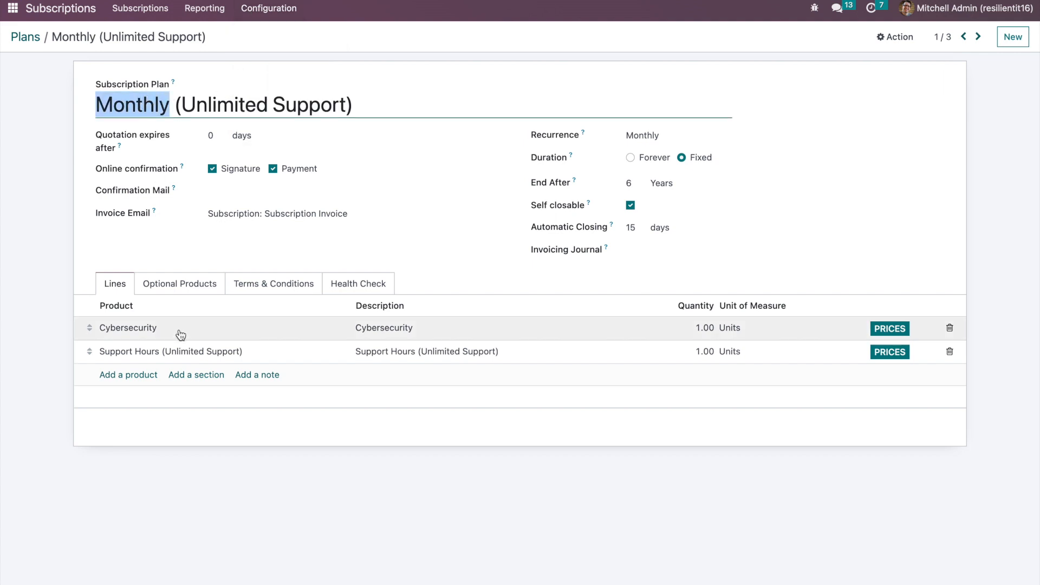
Inspect the invoicing policy and sales price of the plan's Support Hours (Unlimited Support) product, and return to the plan.
click(210, 358)
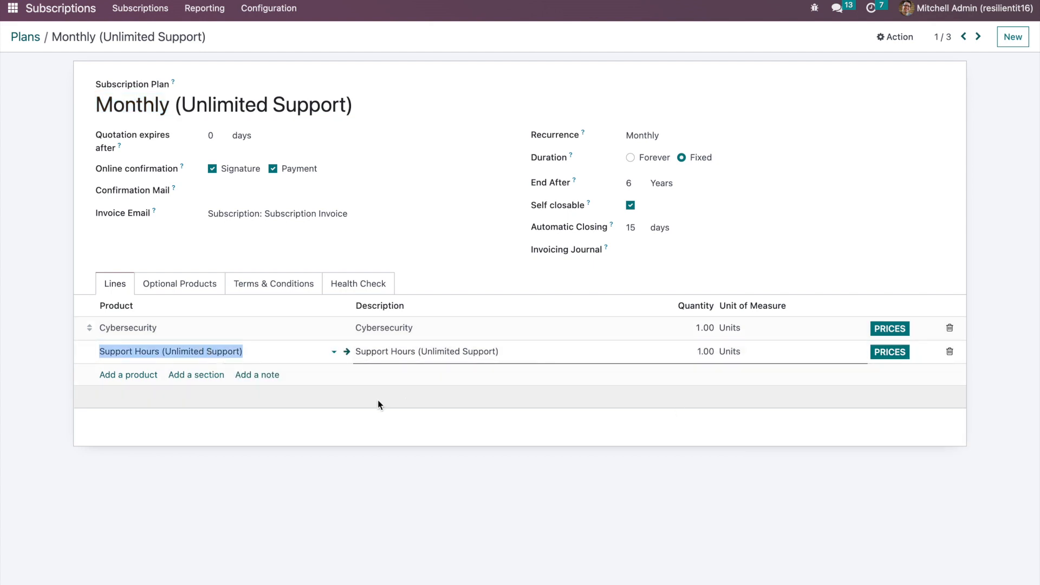
click(346, 351)
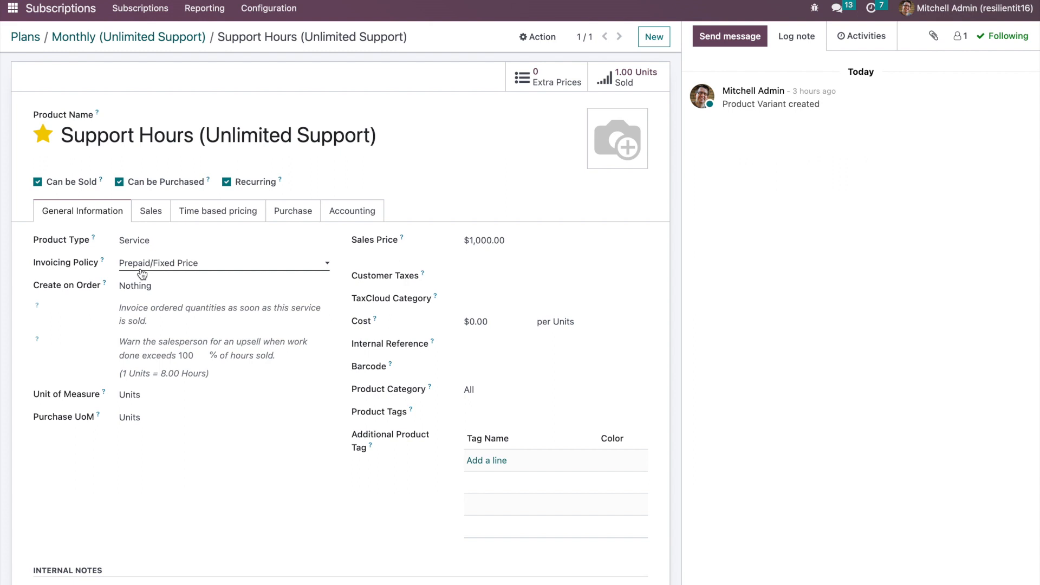
click(172, 38)
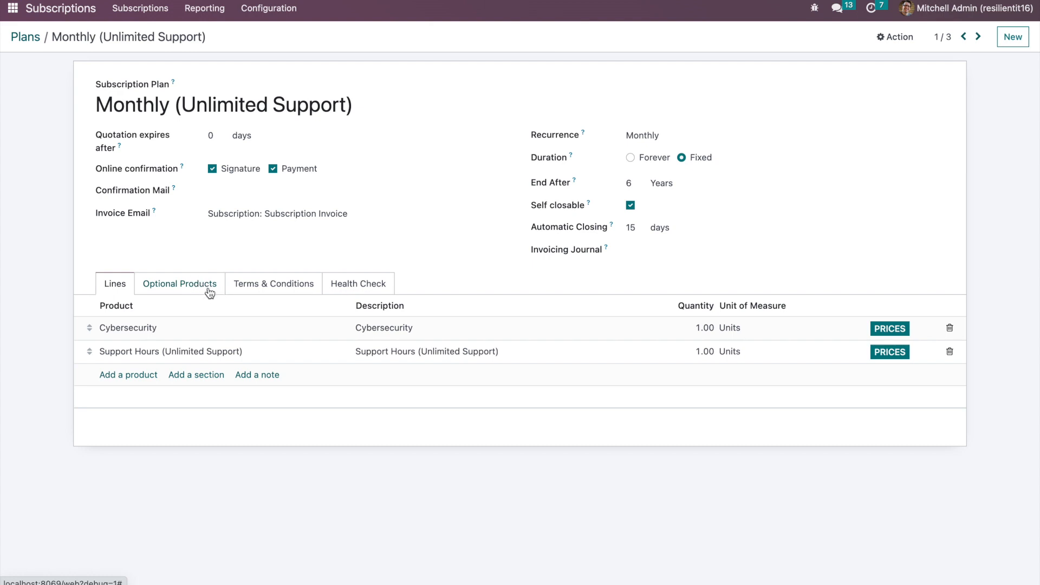
Open the Monthly (Timesheet Based Support) plan to examine its settings and product lines.
click(25, 37)
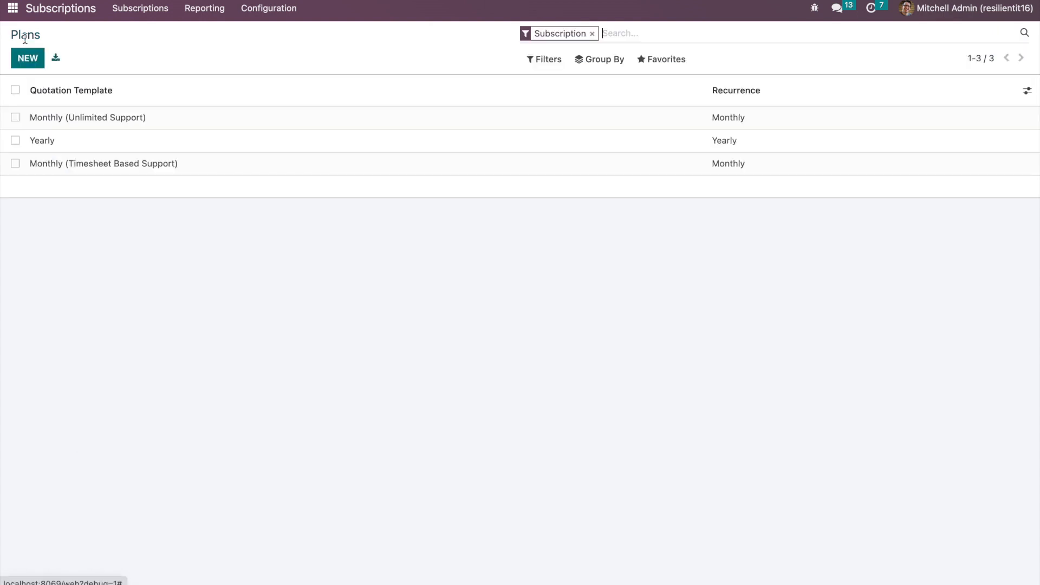
click(63, 163)
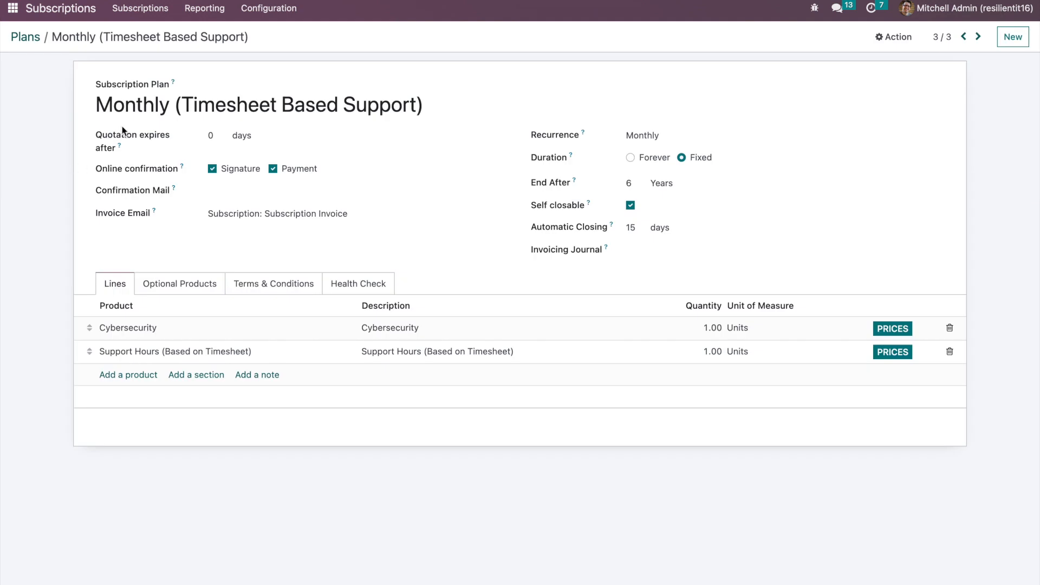
triple_click(240, 108)
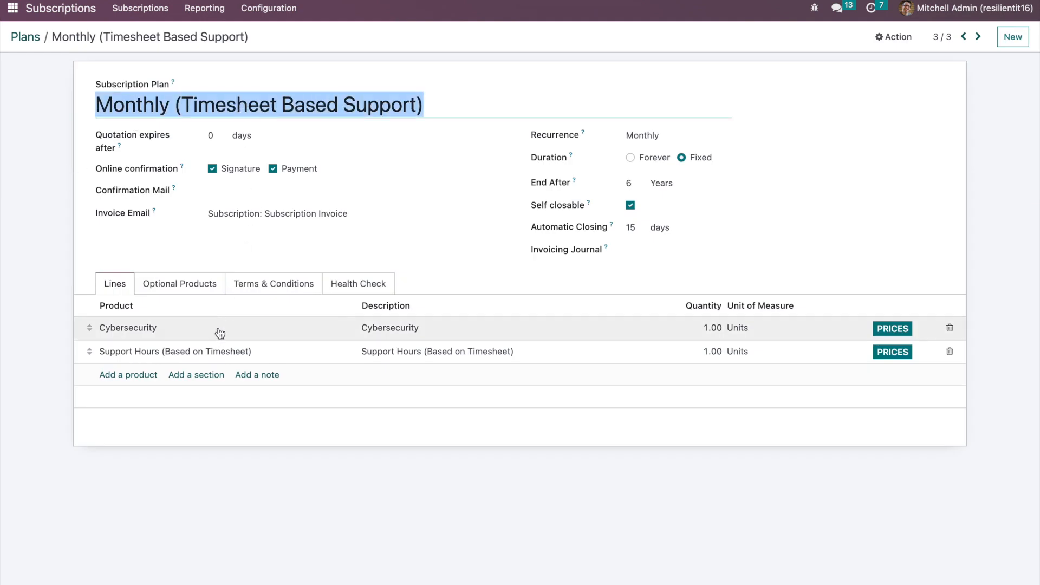
Inspect the Cybersecurity product's general information and time-based pricing from its plan line, and return to the plan.
click(280, 328)
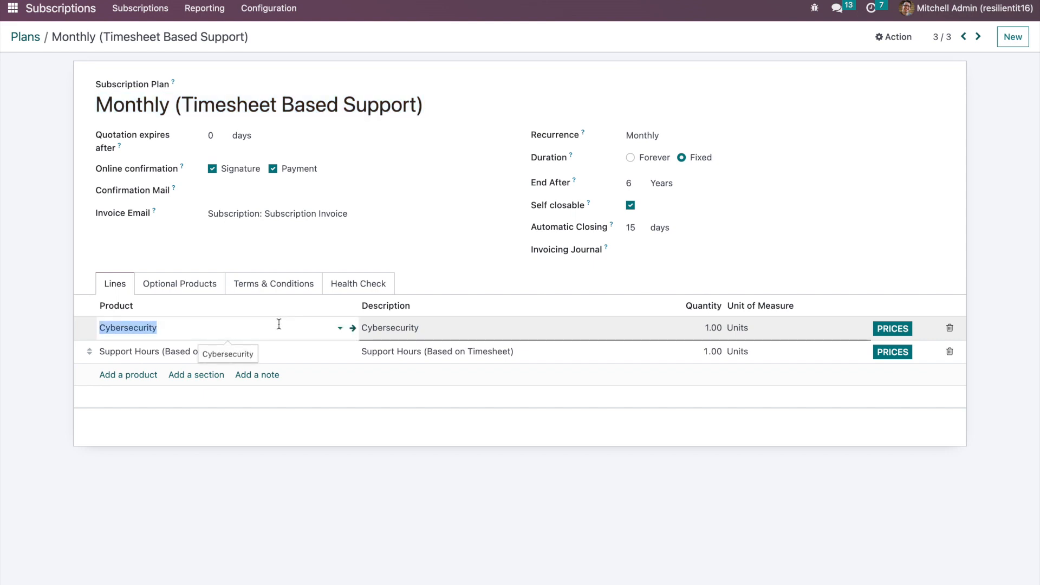
click(352, 329)
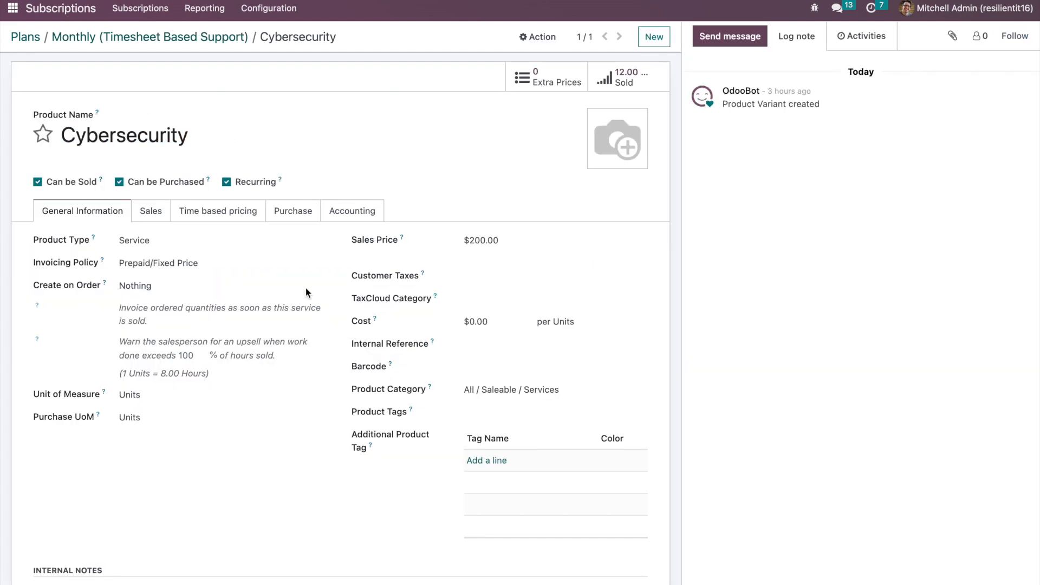
click(217, 217)
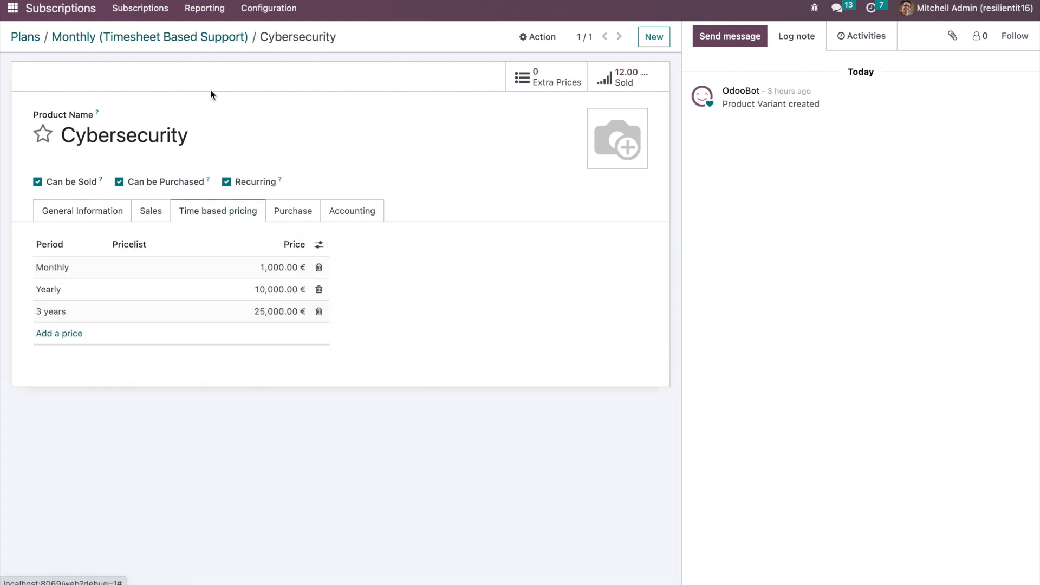
click(188, 37)
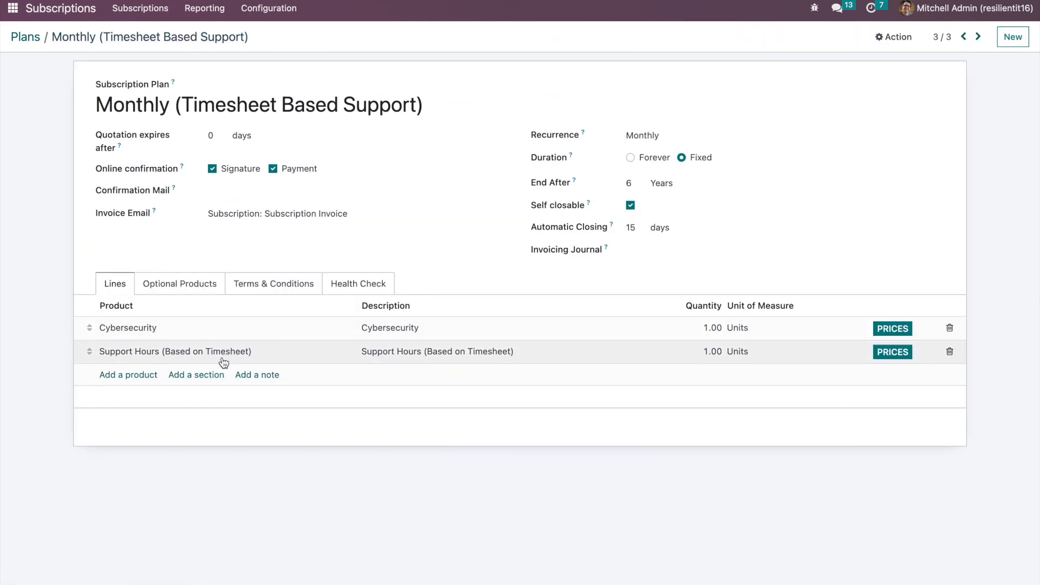
Inspect the invoicing policy and time-based pricing of the Support Hours (Based on Timesheet) product, and return to the plan.
click(241, 356)
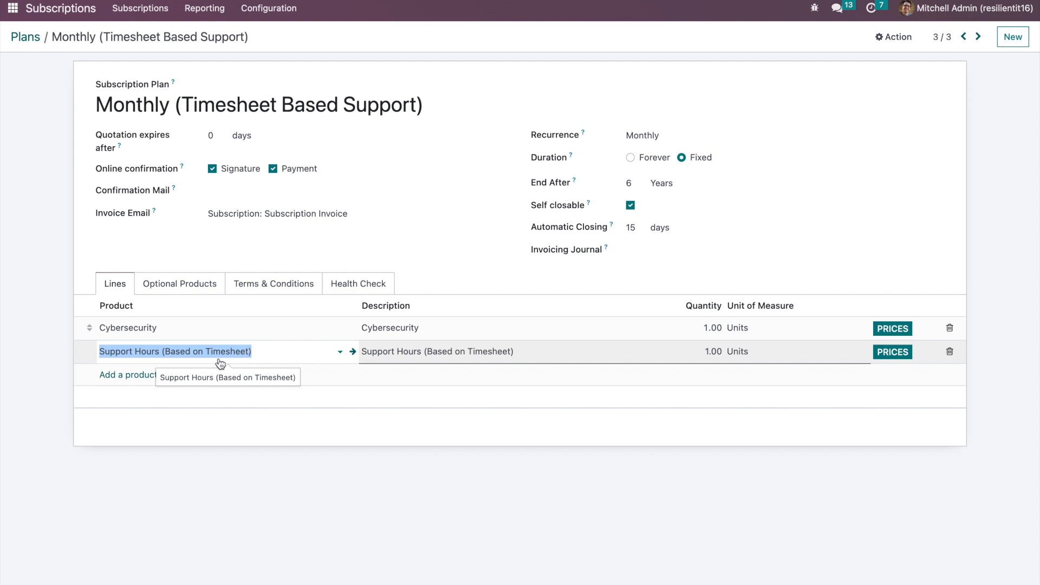
click(353, 352)
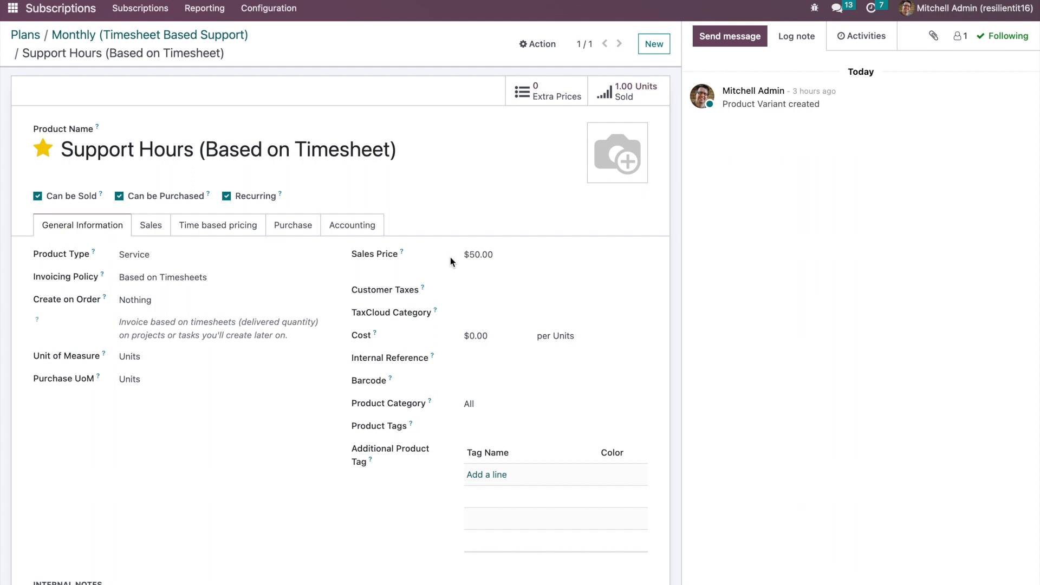
click(251, 232)
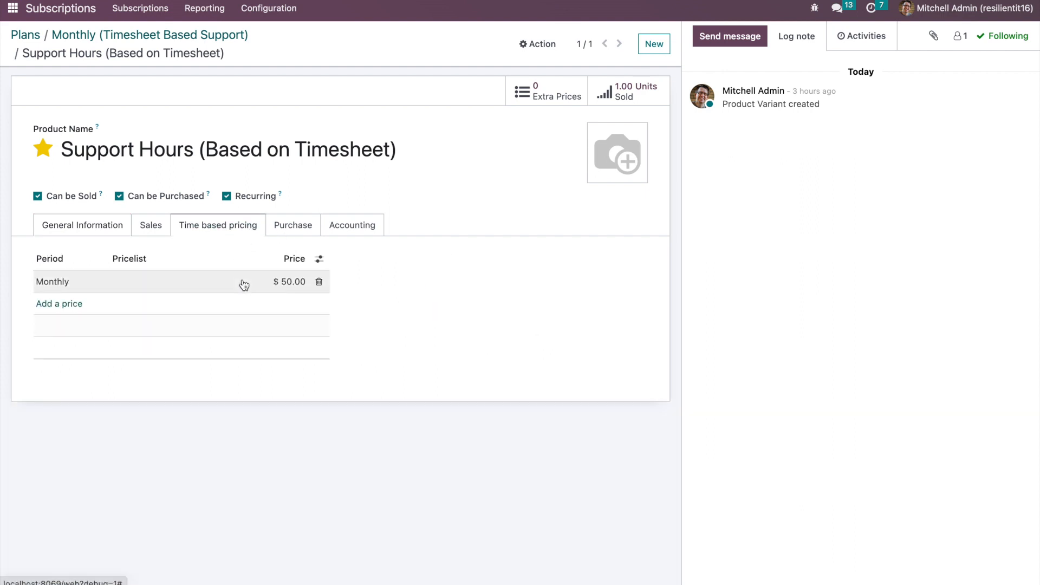
click(196, 38)
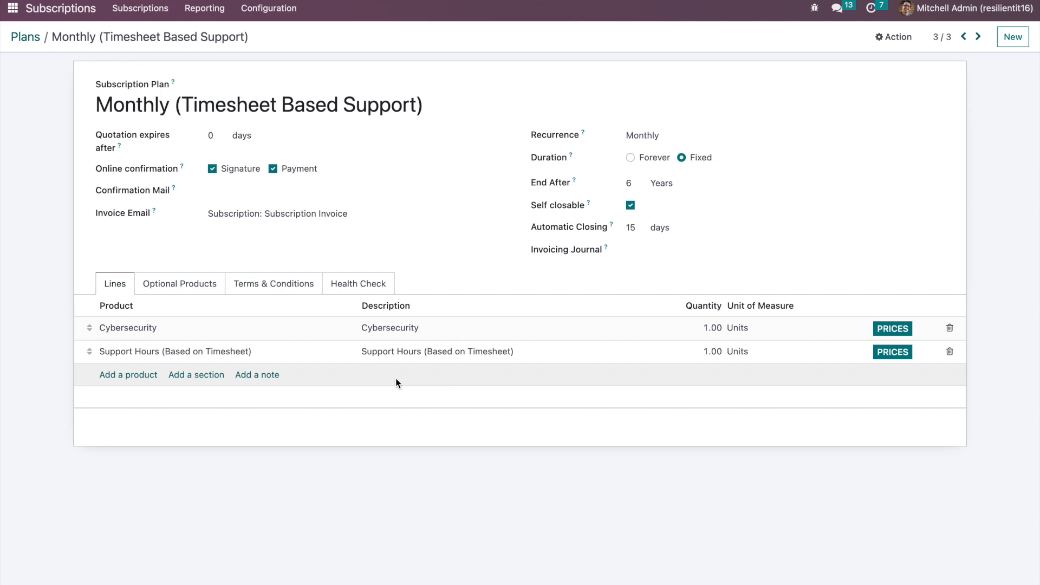
Look through the configured subscription stages, alerts and close reasons.
click(274, 10)
click(283, 57)
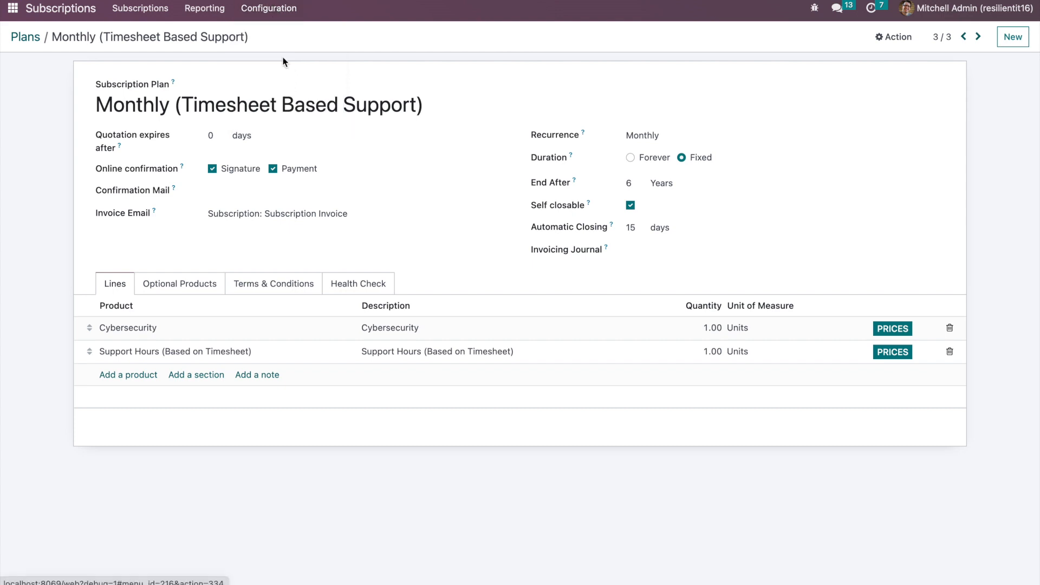
click(274, 10)
click(282, 68)
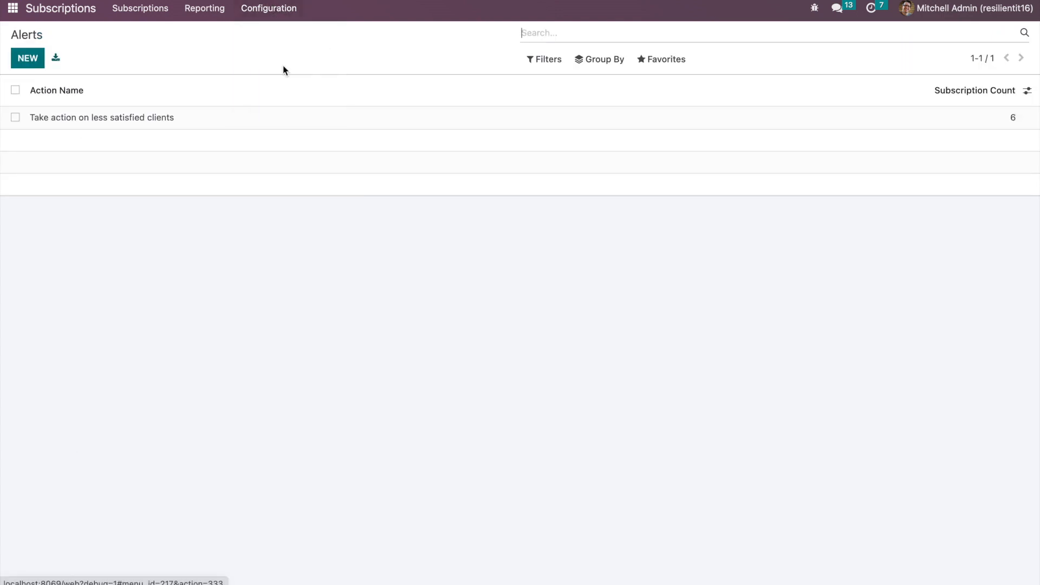
click(268, 10)
click(270, 84)
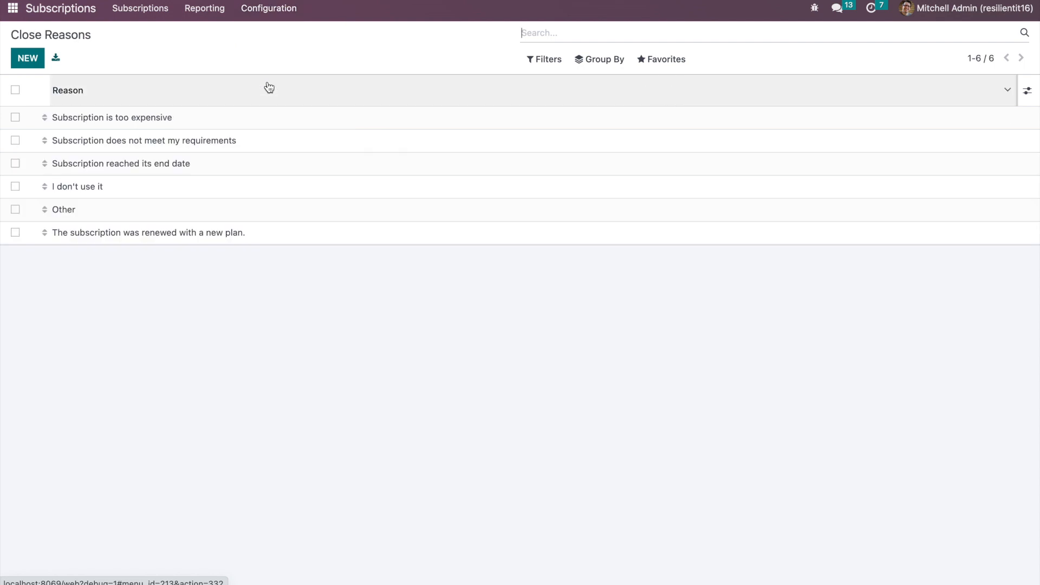
Examine the subscription recurrence periods and the details of the Daily period.
click(265, 10)
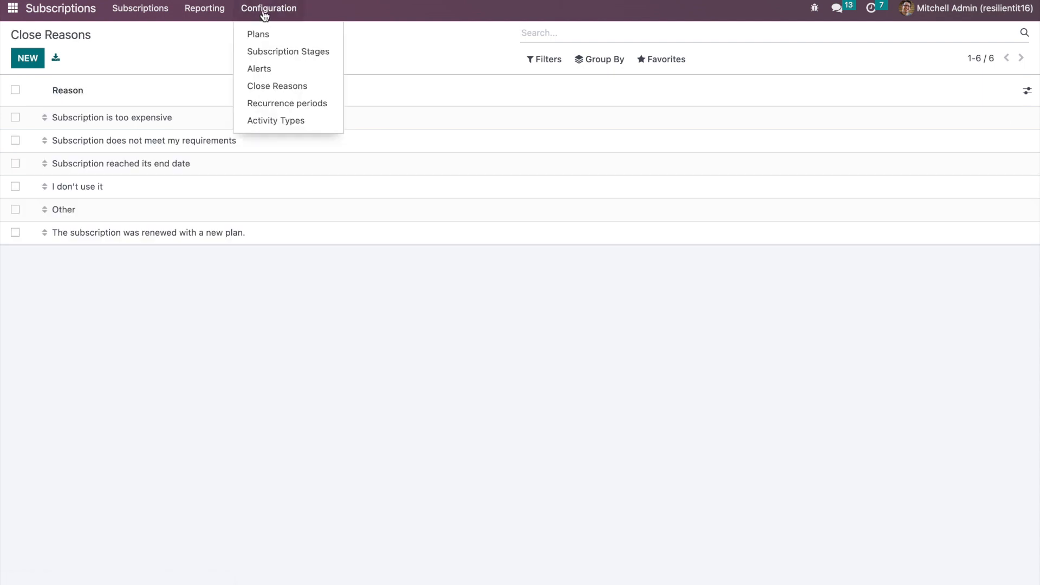
click(270, 103)
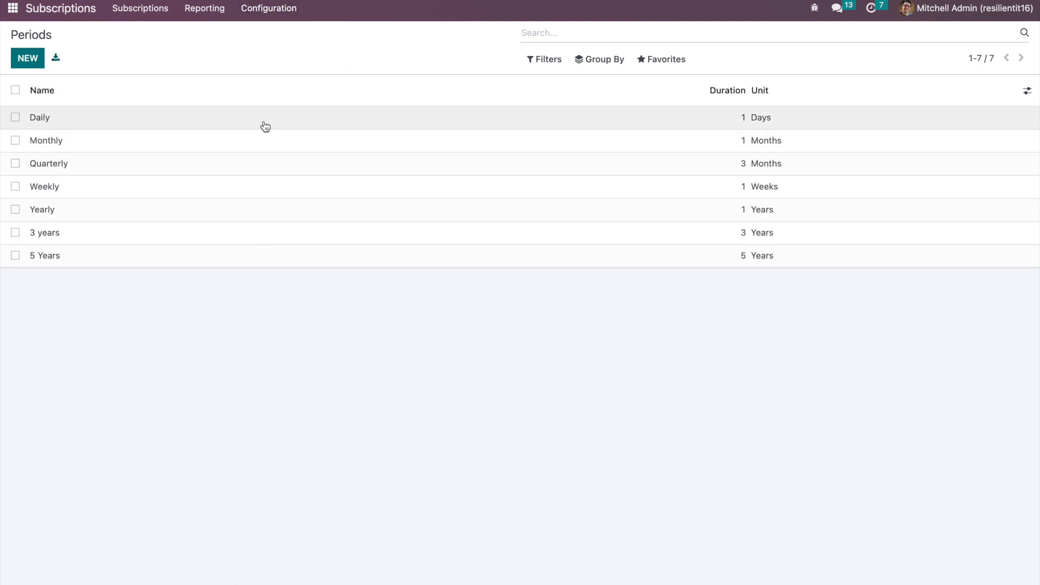
click(265, 126)
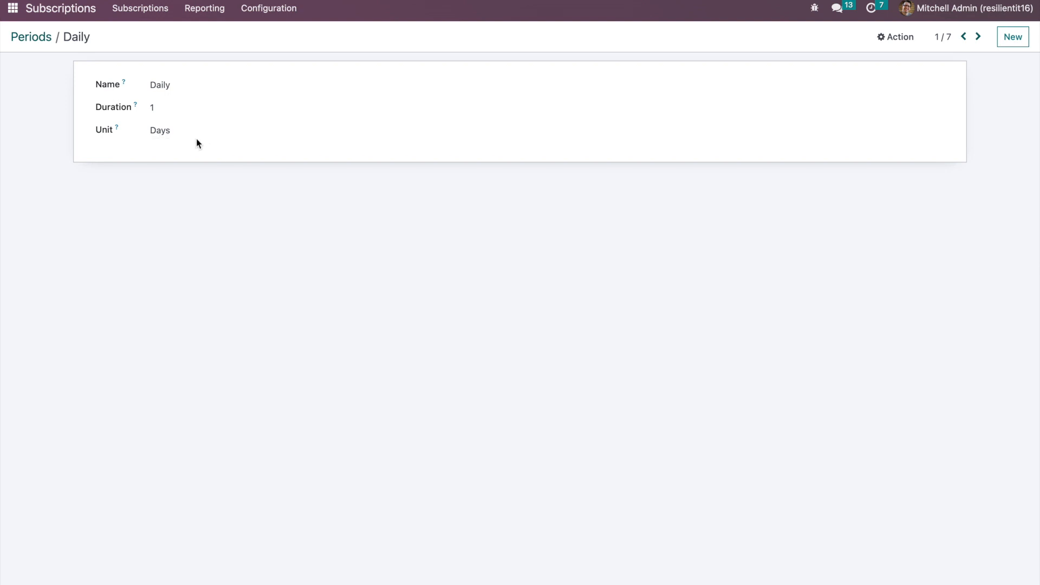
click(261, 8)
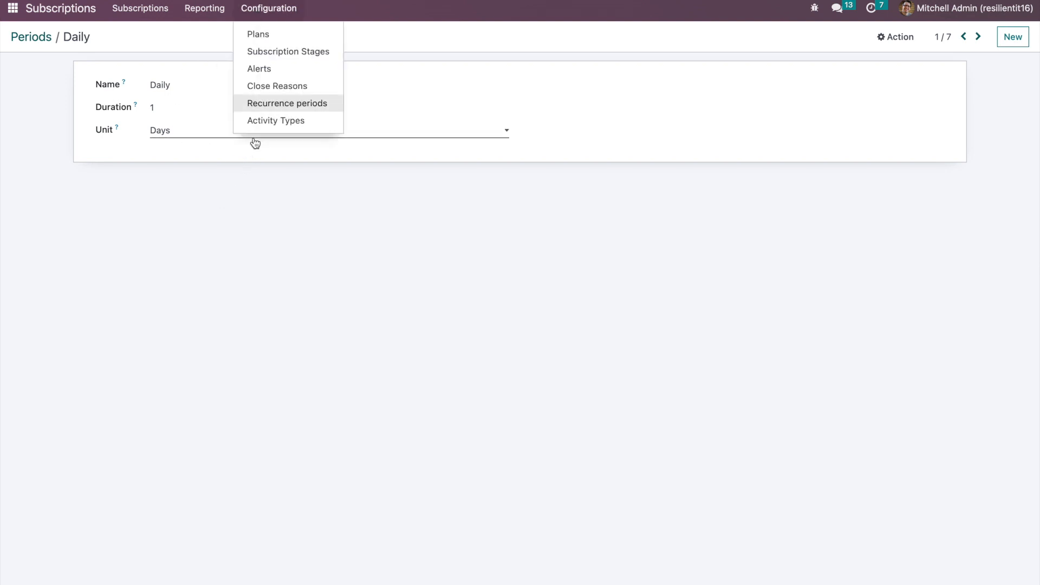
click(196, 263)
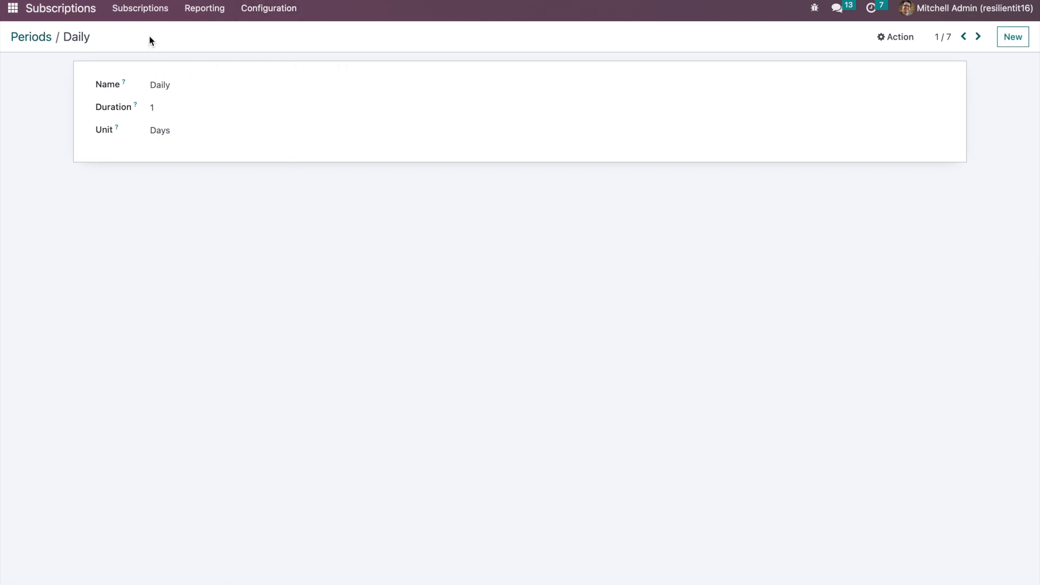
Start a new subscription quotation from the subscriptions overview.
click(140, 9)
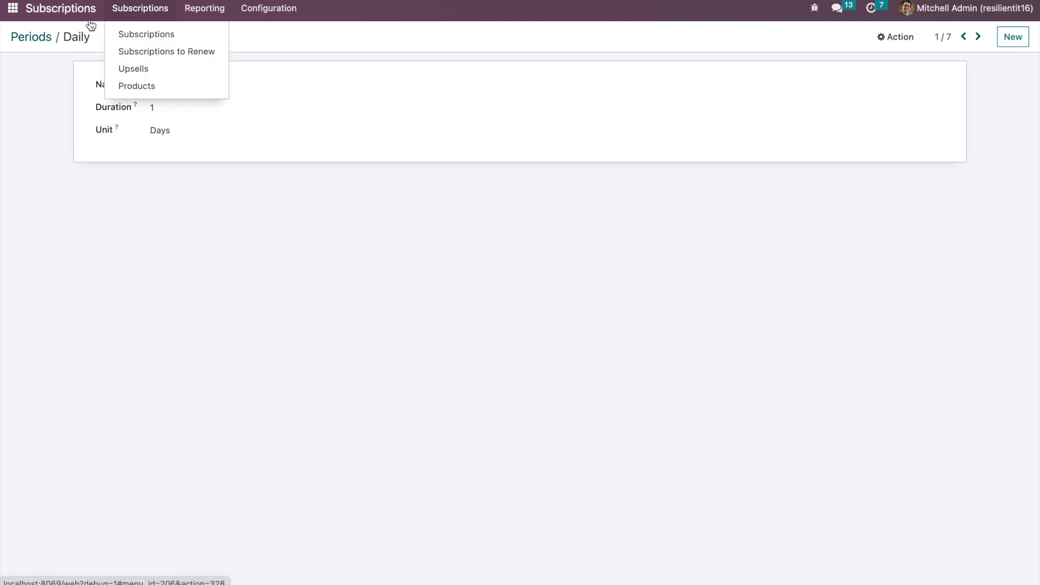
click(131, 37)
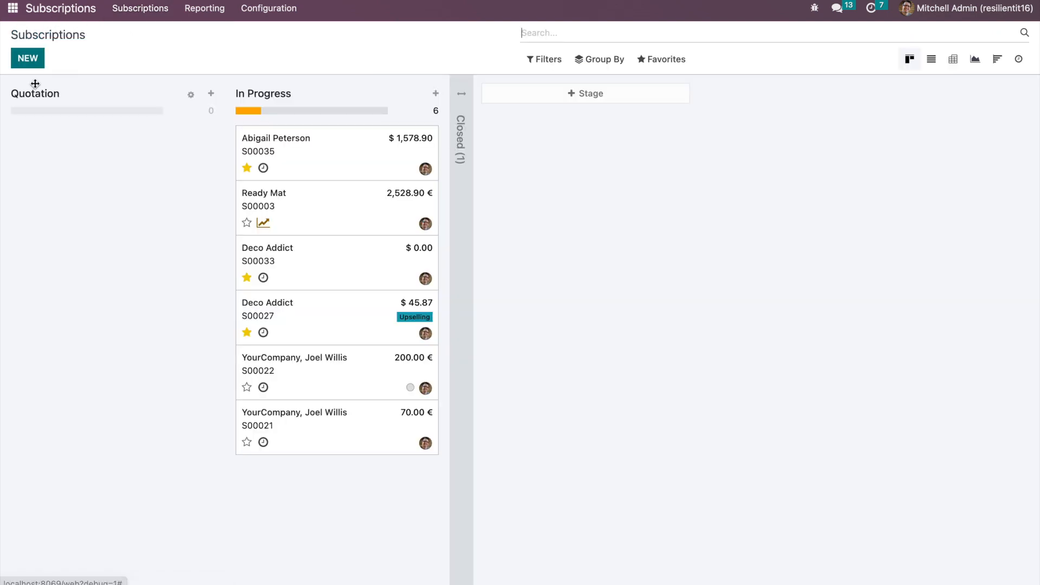
click(27, 57)
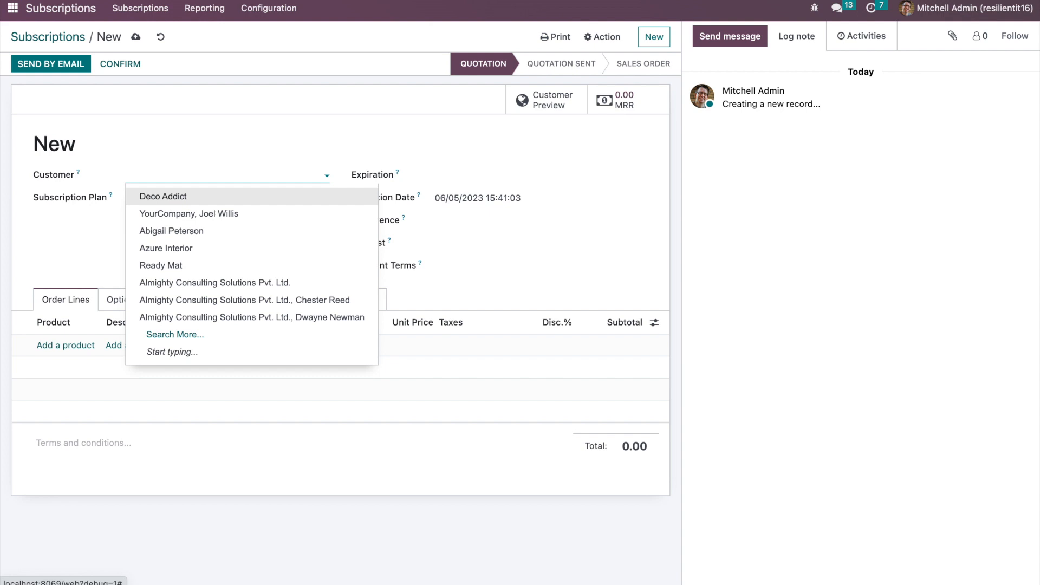
Set the new subscription quotation's customer to Shiva Infotech.
text(Shiva )
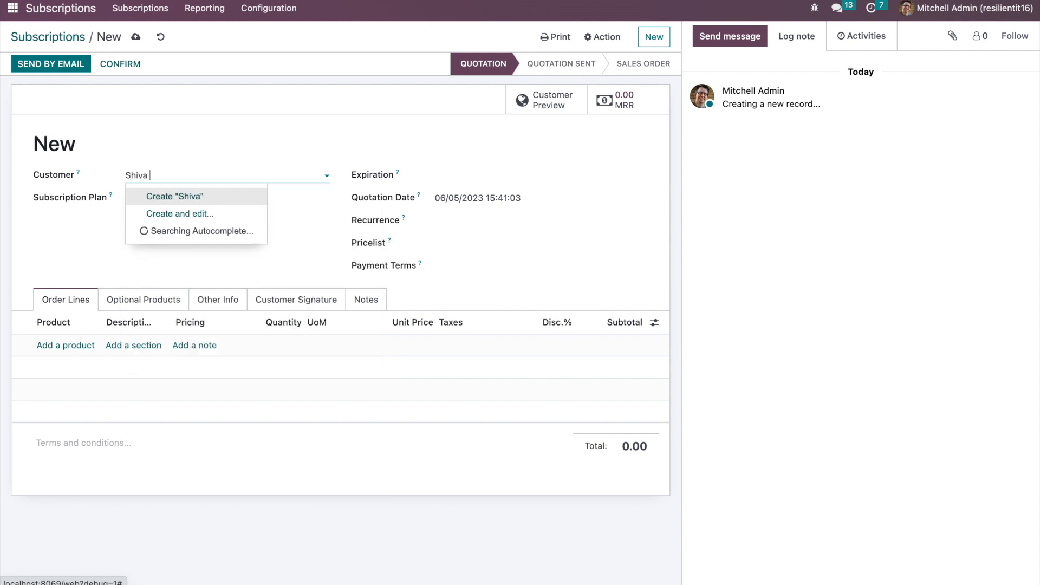
text(Infotech)
click(242, 197)
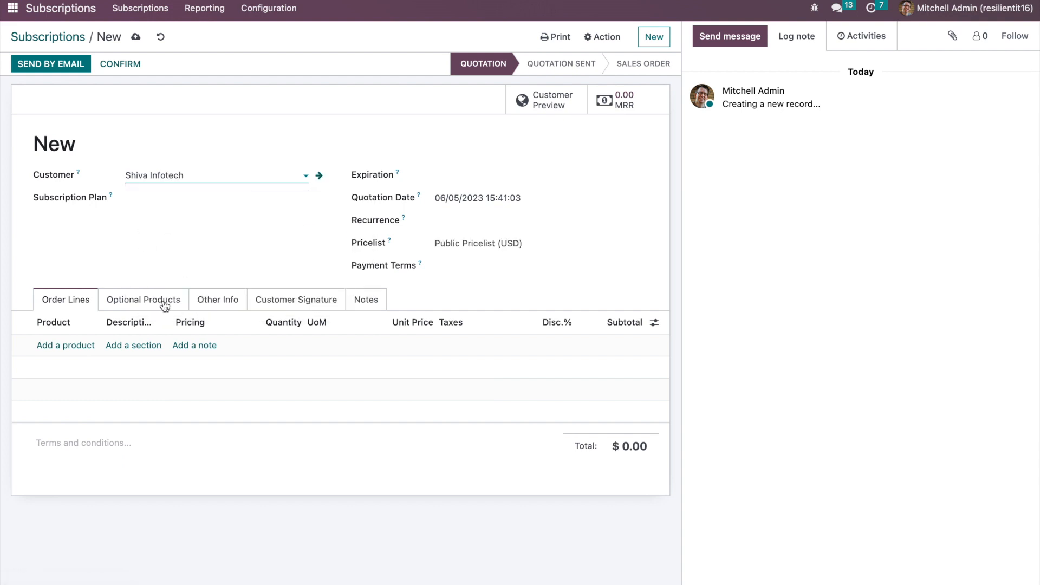
click(64, 345)
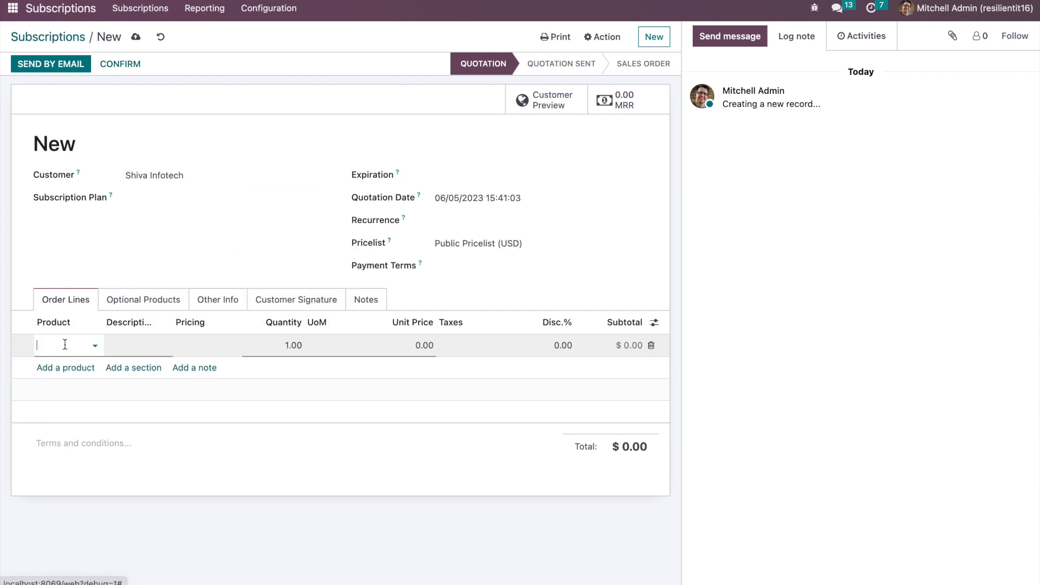
click(139, 220)
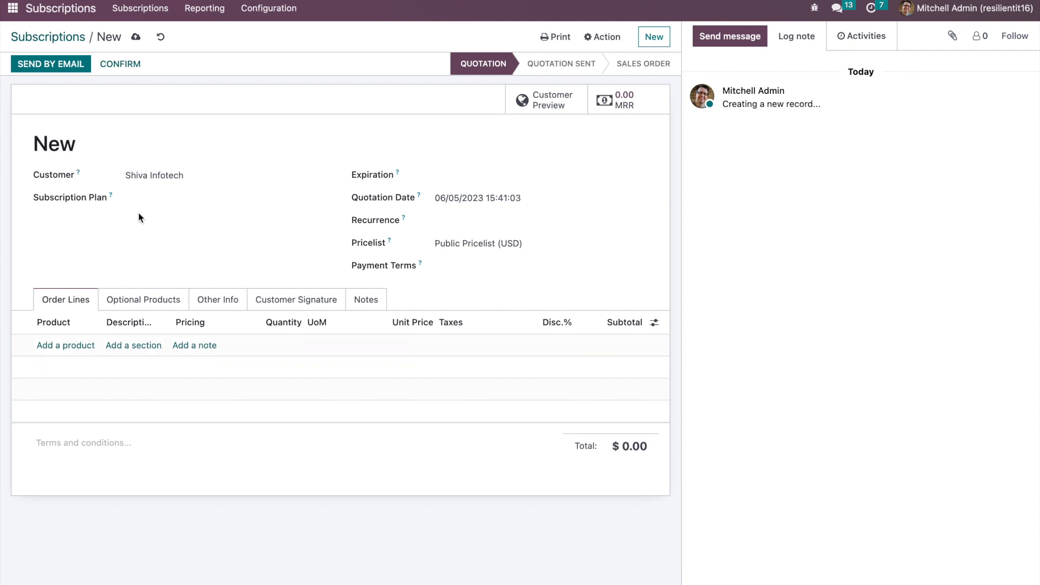
Set the recurrence to Monthly and the subscription plan to Monthly (Unlimited Support), and confirm the quotation.
click(466, 221)
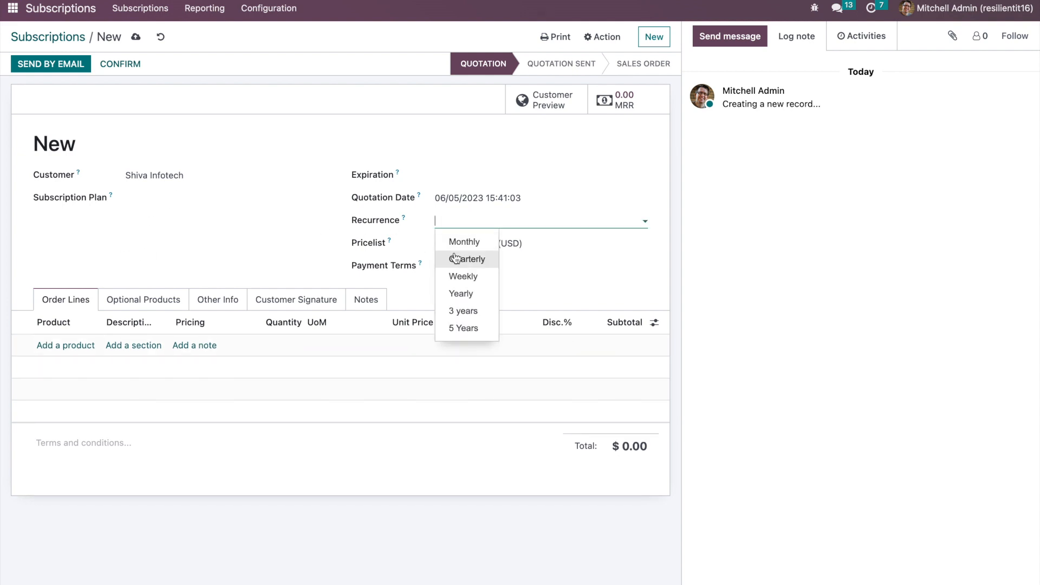
click(474, 245)
click(155, 197)
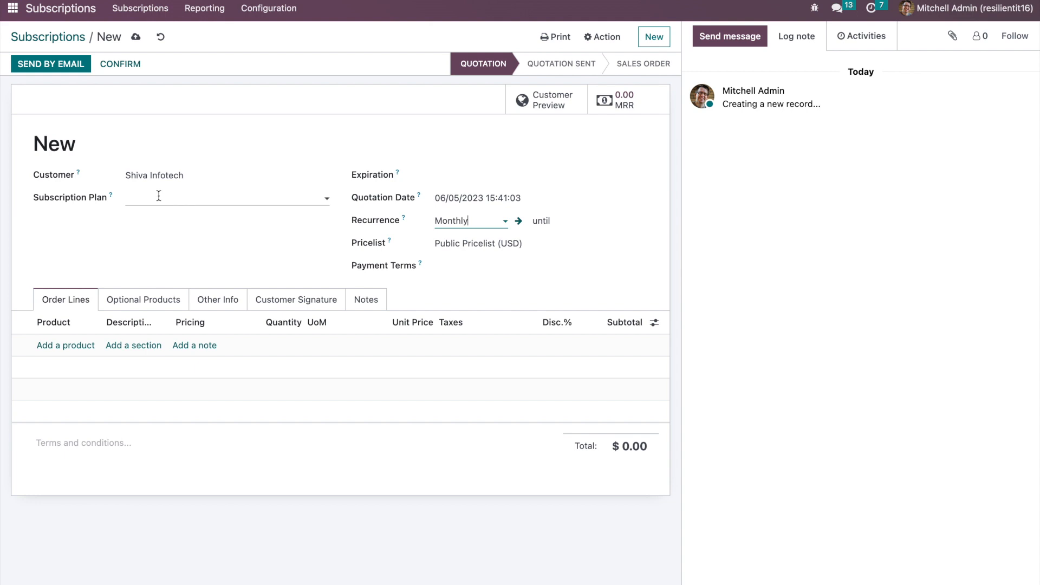
click(238, 219)
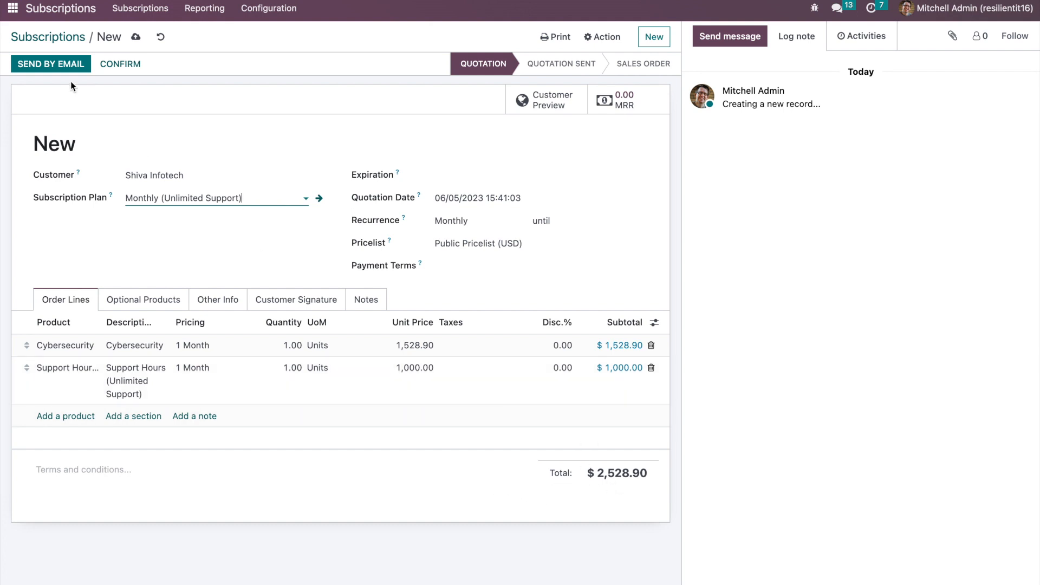
click(121, 65)
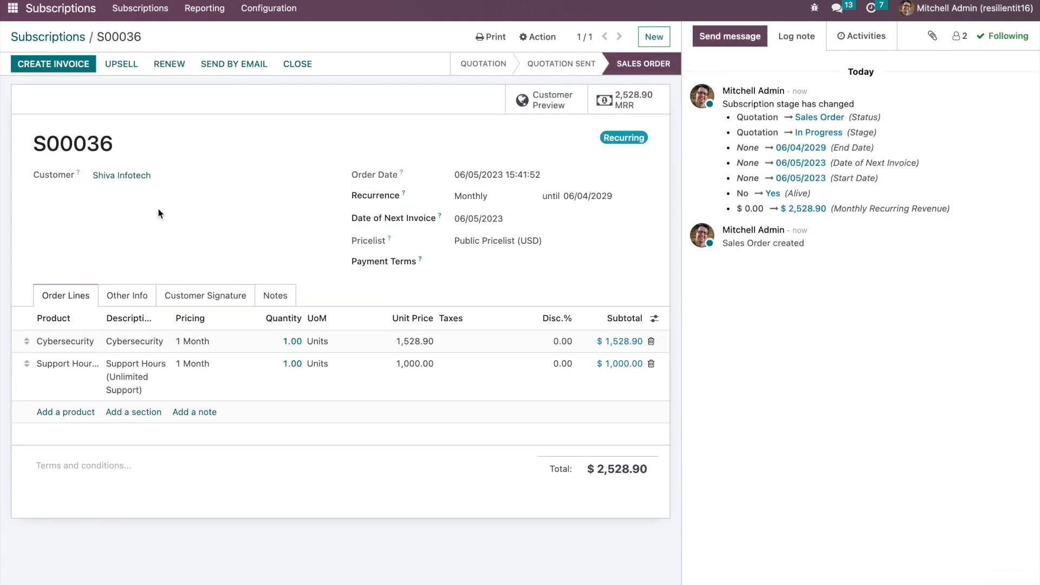
Create an invoice for the confirmed subscription, post it, and return to the subscription.
click(51, 64)
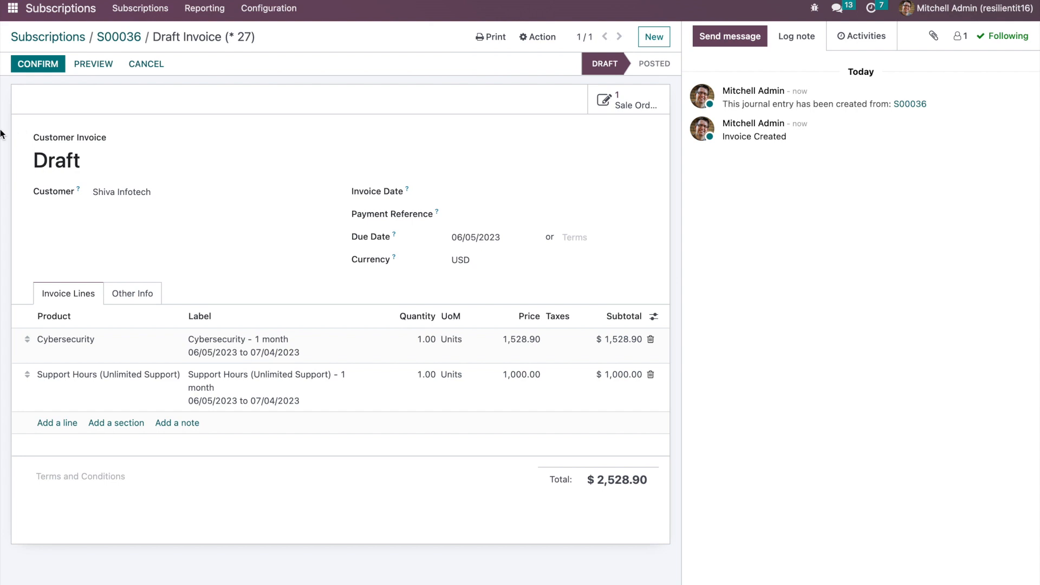
click(37, 64)
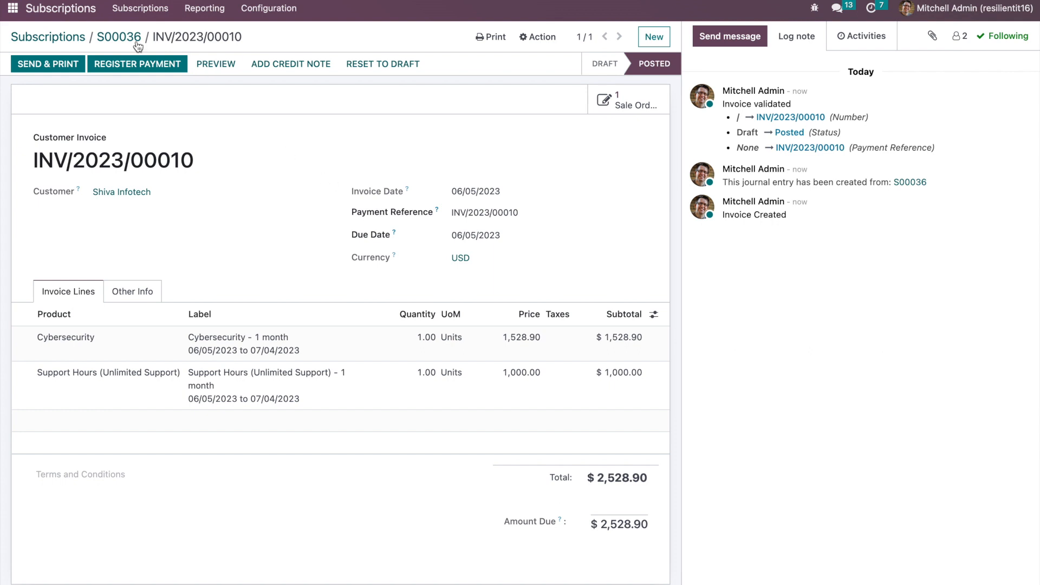
click(119, 37)
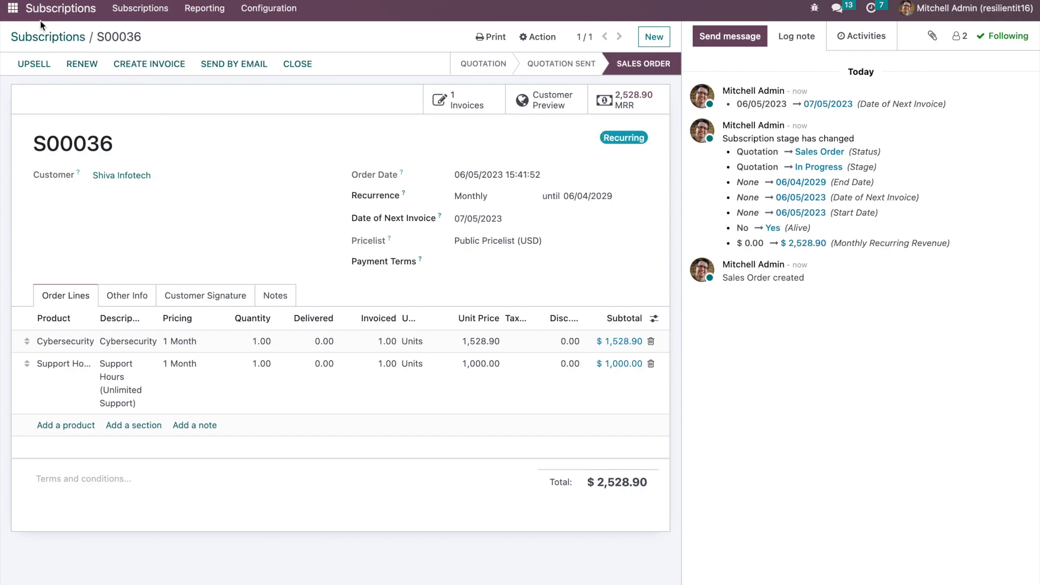
Switch to the Helpdesk app and show the overview of its teams.
click(13, 11)
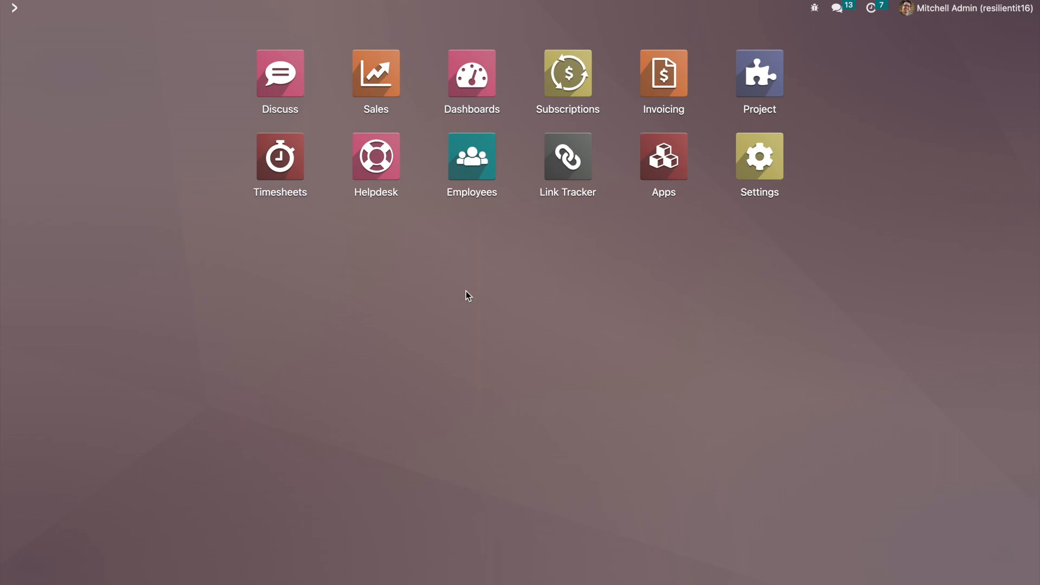
text(he)
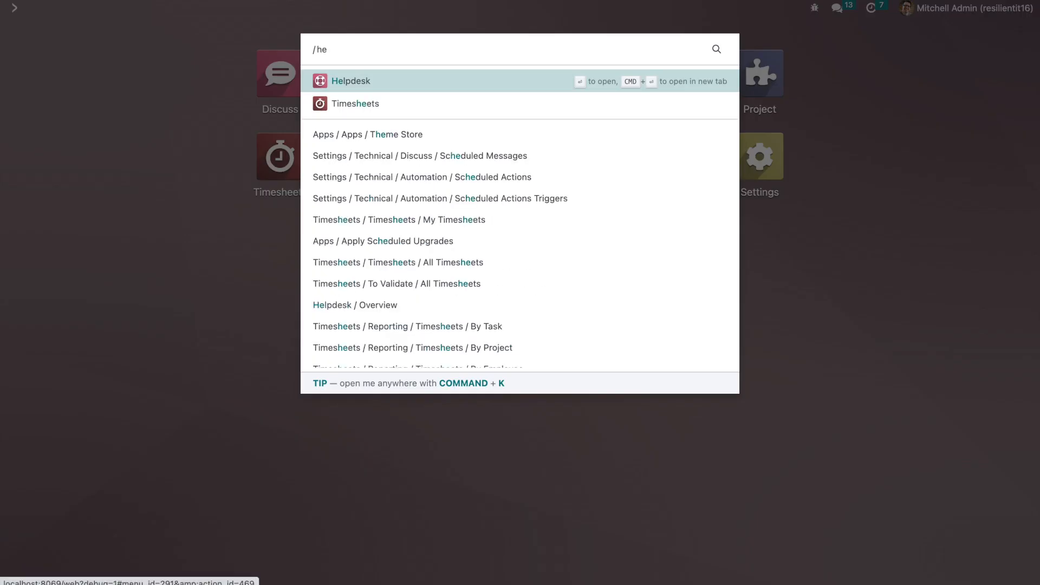
key(Return)
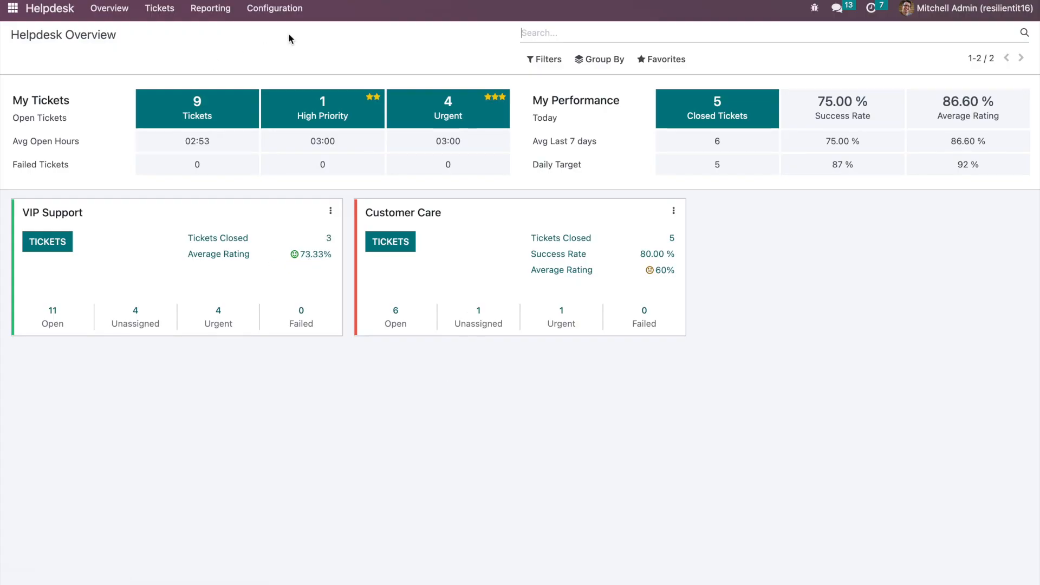
click(287, 16)
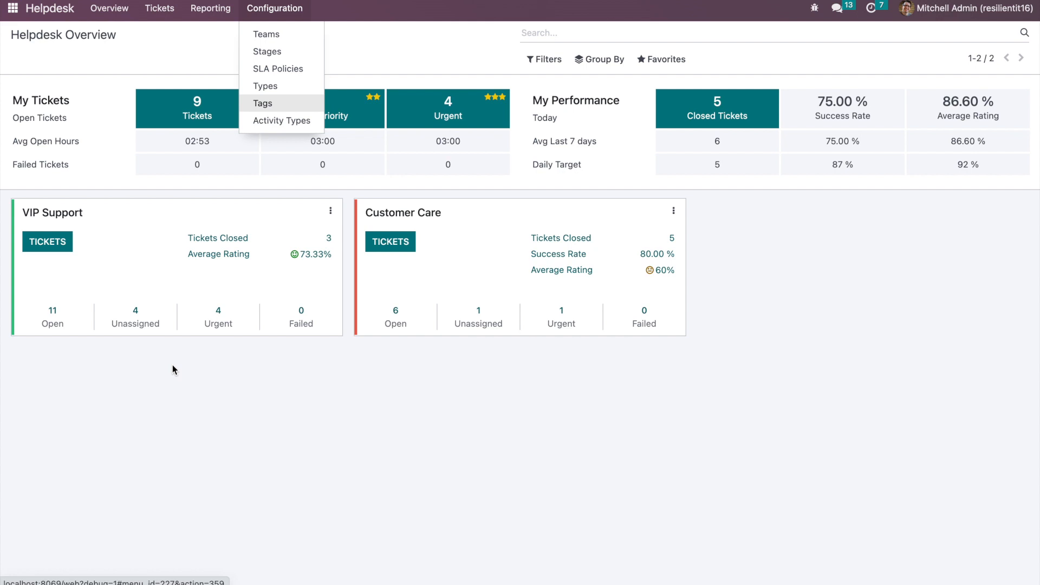
click(123, 51)
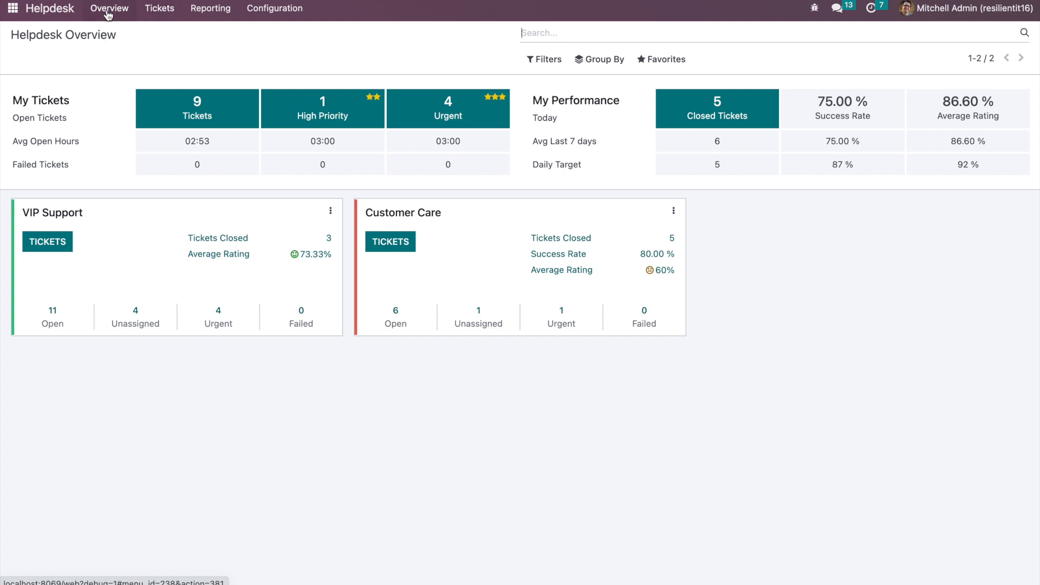
Inspect the VIP Support team's settings, especially the Timesheets and Time Billing options, and return to the overview.
click(331, 210)
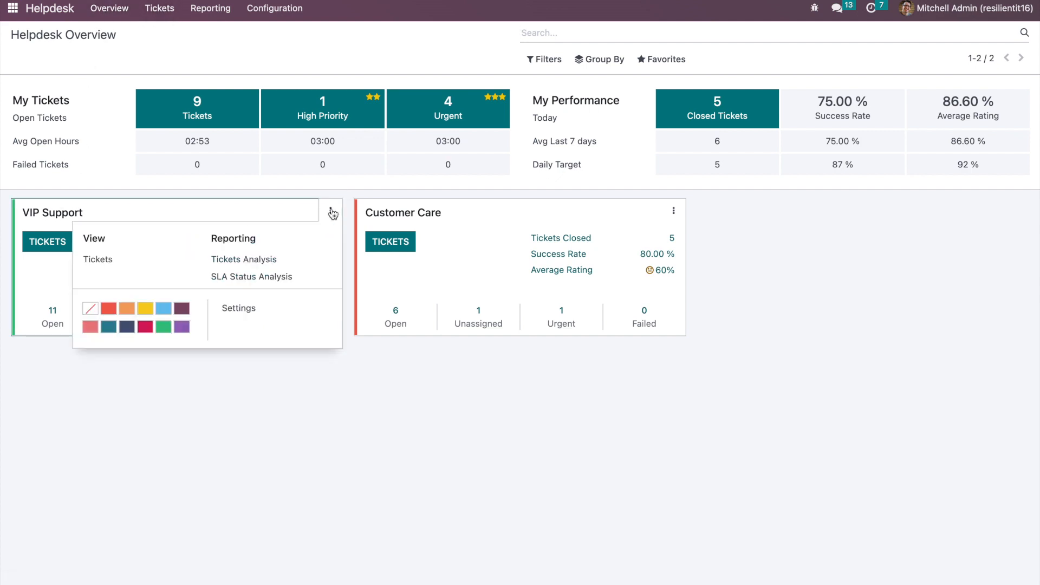
click(259, 308)
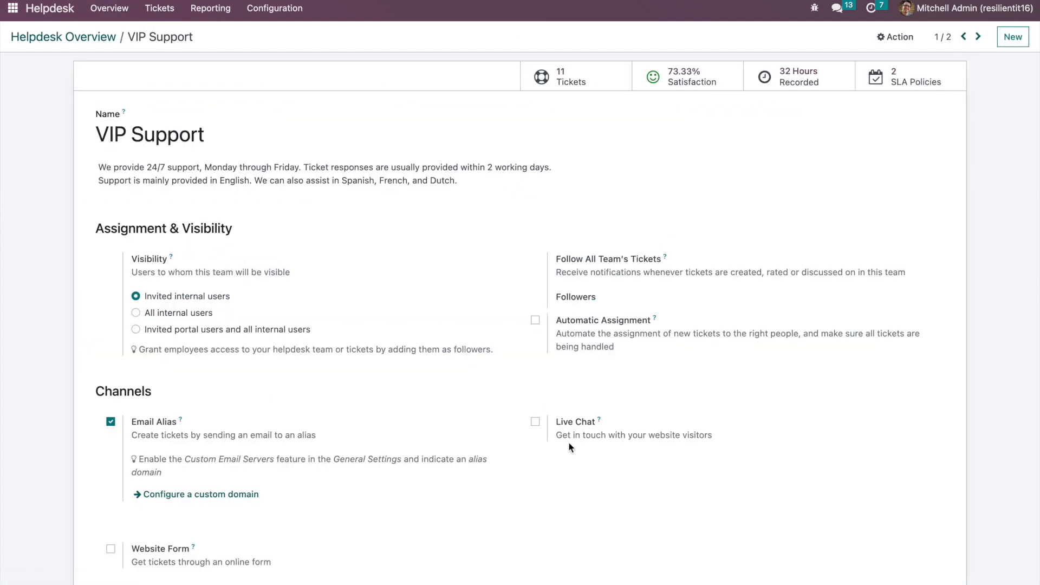
scroll(518, 409, down, 5)
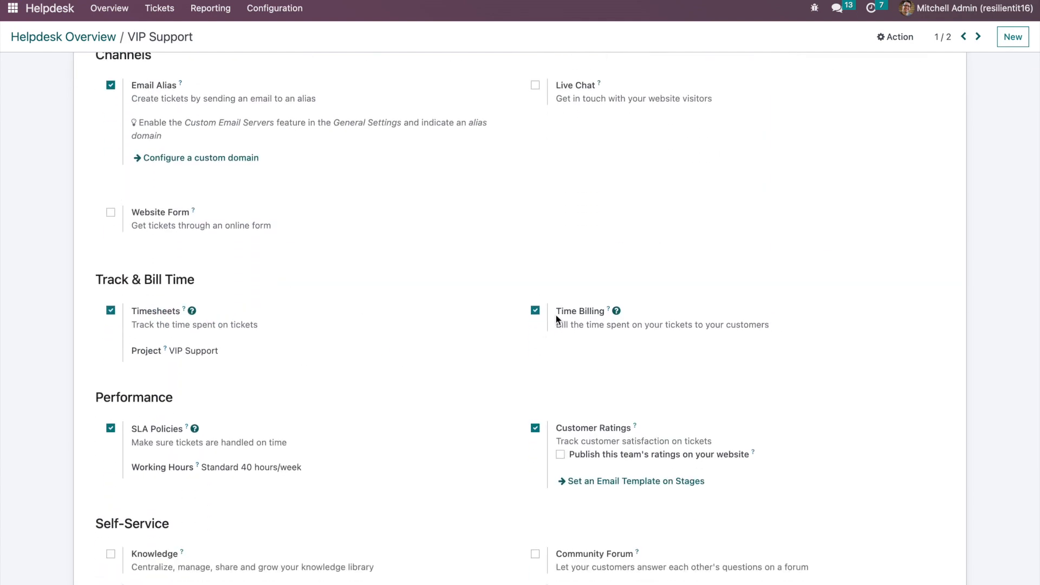
drag(558, 312, 604, 317)
click(79, 38)
Start a new helpdesk ticket from the list of own tickets.
click(158, 8)
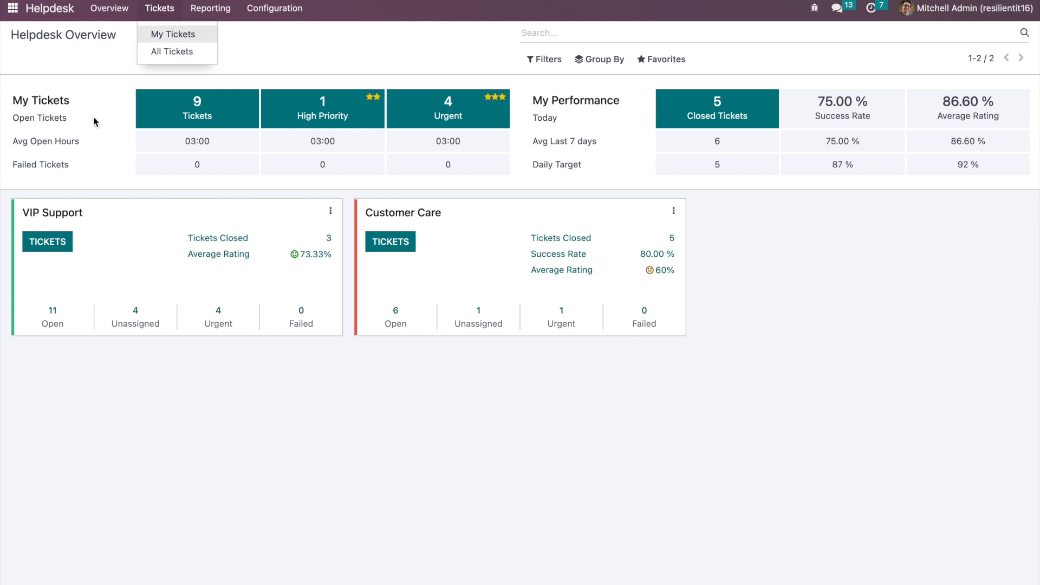
click(145, 33)
click(29, 58)
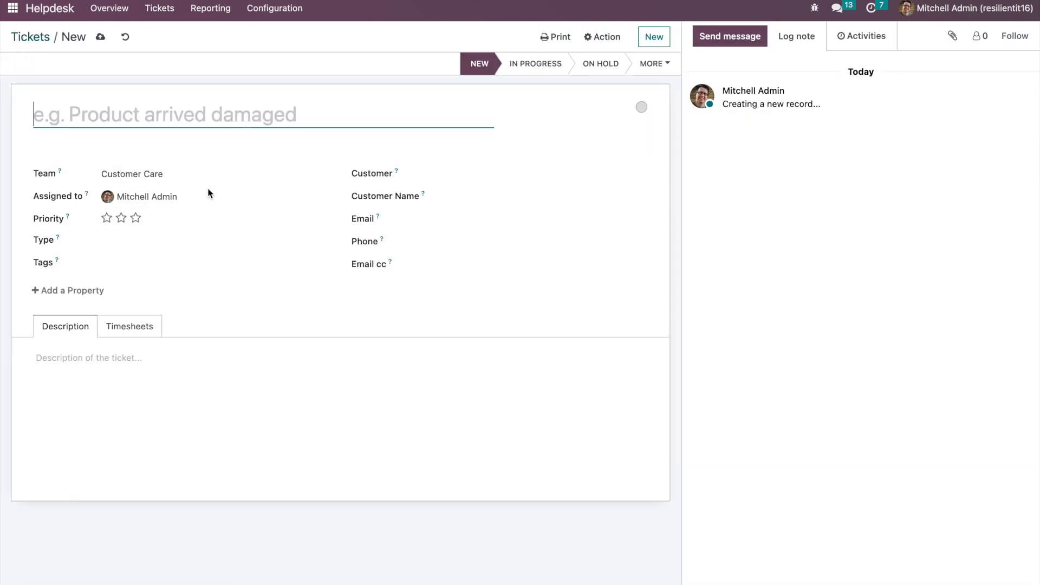
Title the new ticket "Support for Issue in system".
text(Su)
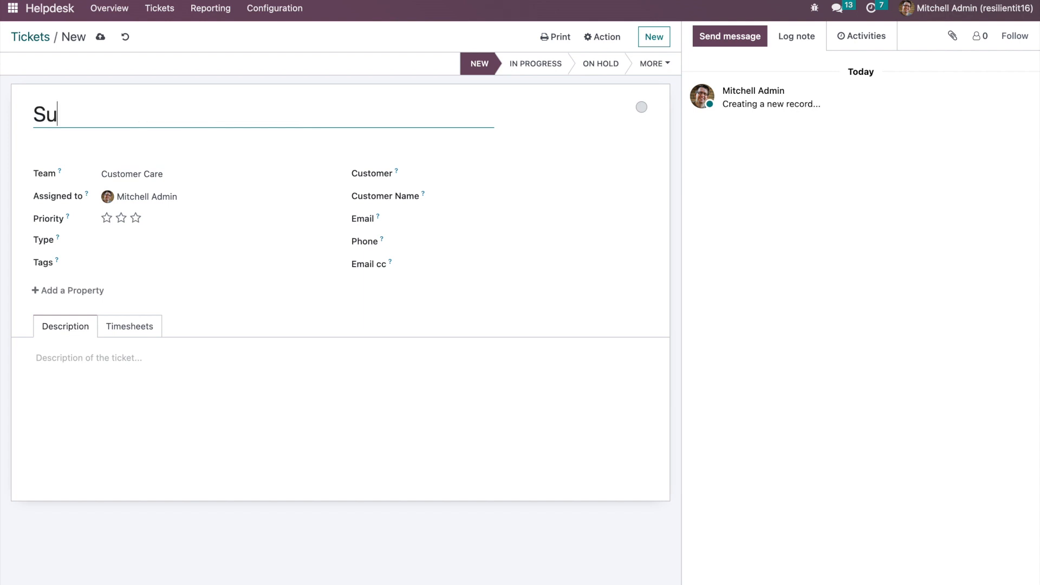
text(pport for Siva)
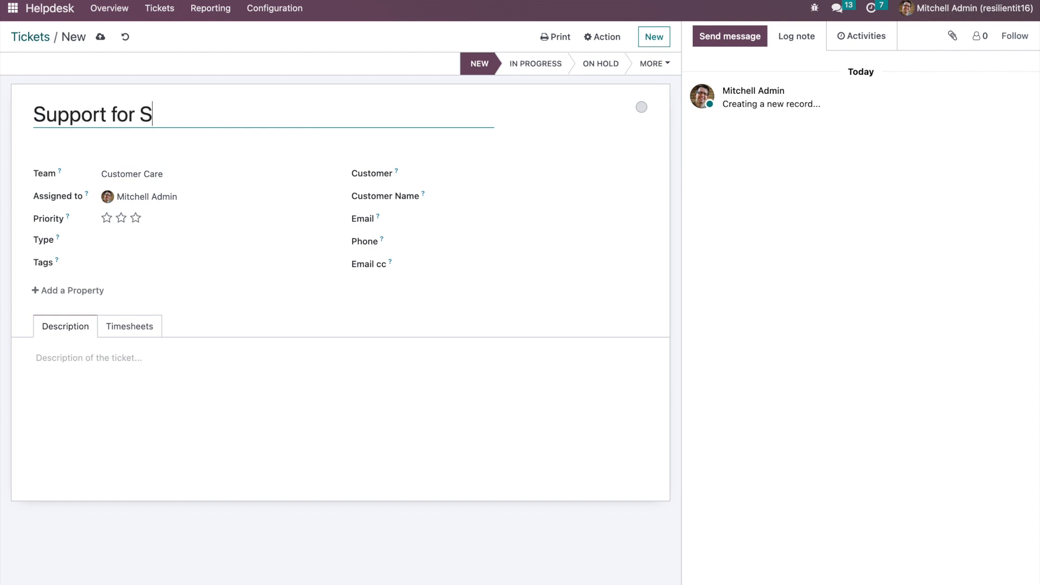
key(BackSpace)
key(BackSpace)
key(BackSpace)
key(BackSpace)
text(Issues)
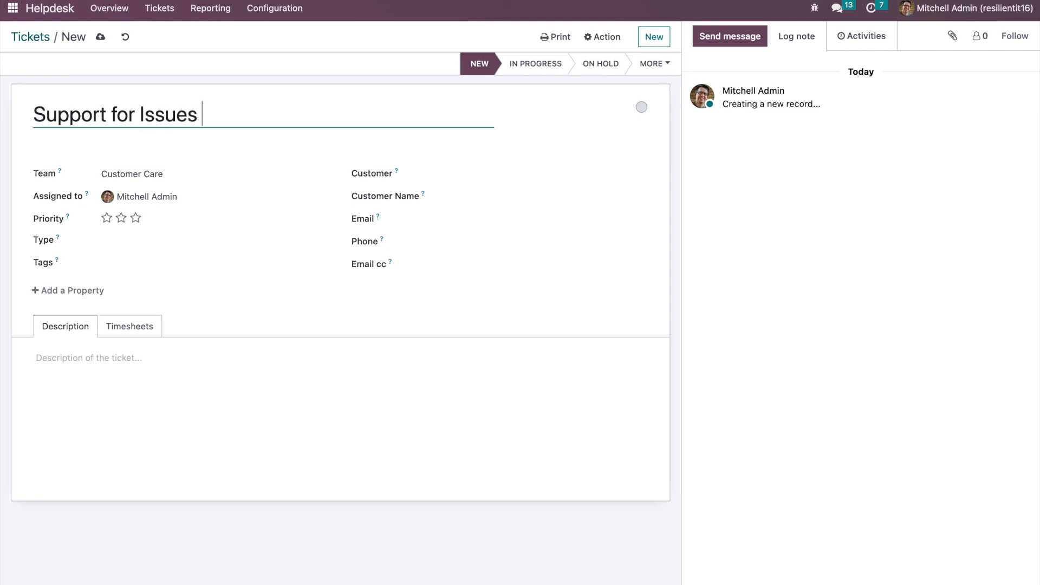
key(BackSpace)
text(in syste,)
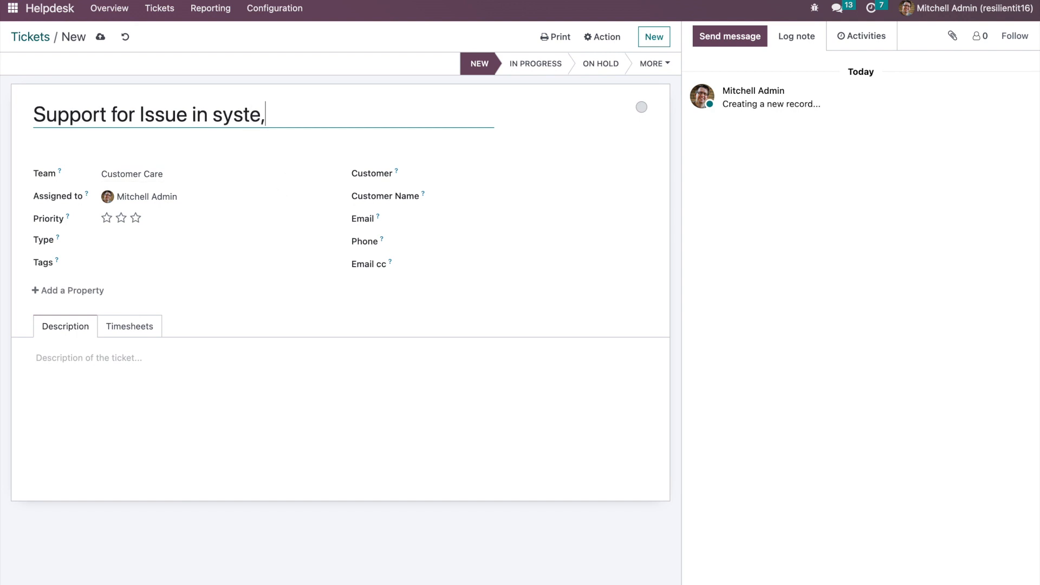
key(BackSpace)
text(m)
Set the ticket's customer to Shiva Infotech.
click(443, 179)
text(Shiva Infotech)
click(460, 194)
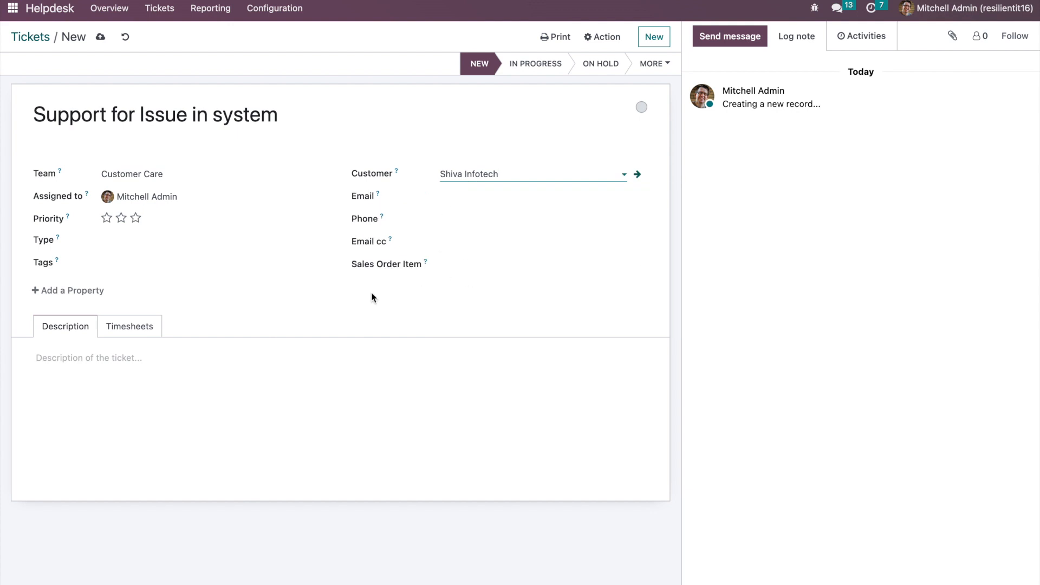
click(390, 107)
click(376, 329)
Link the ticket to the Support Hours (Unlimited Support) sales order item and move it to the In Progress stage.
click(476, 267)
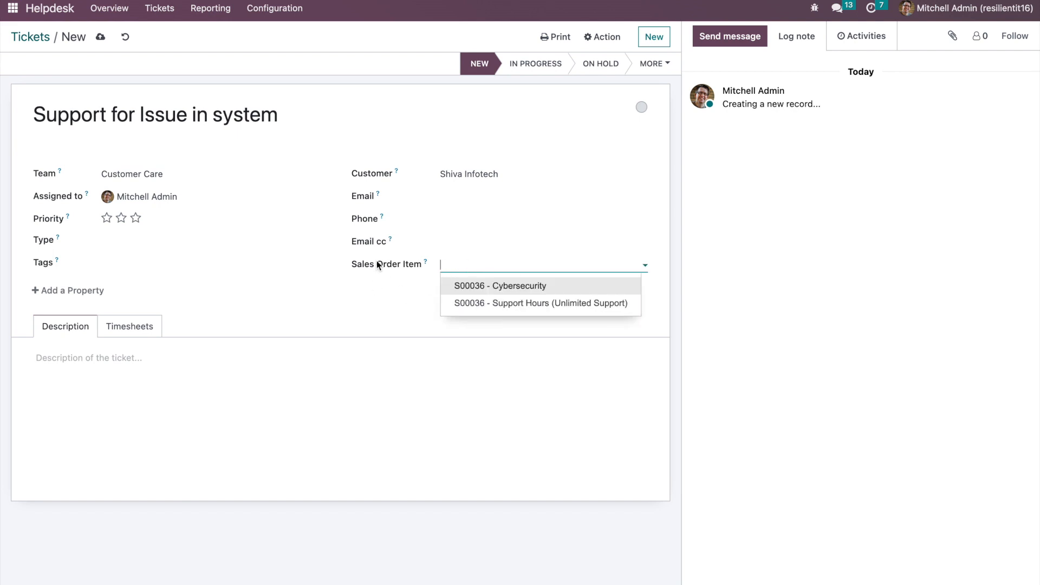
click(485, 308)
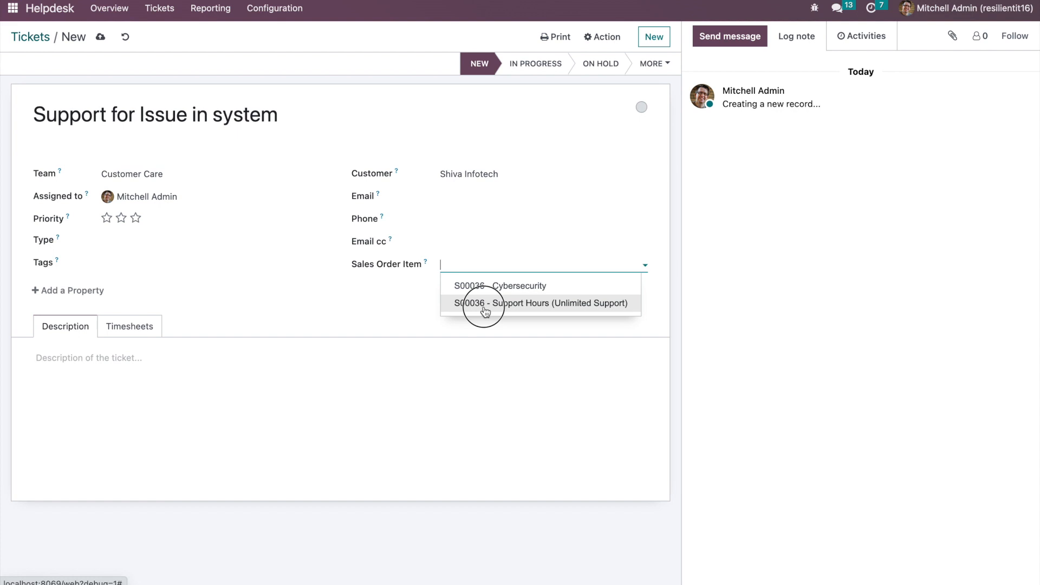
click(137, 352)
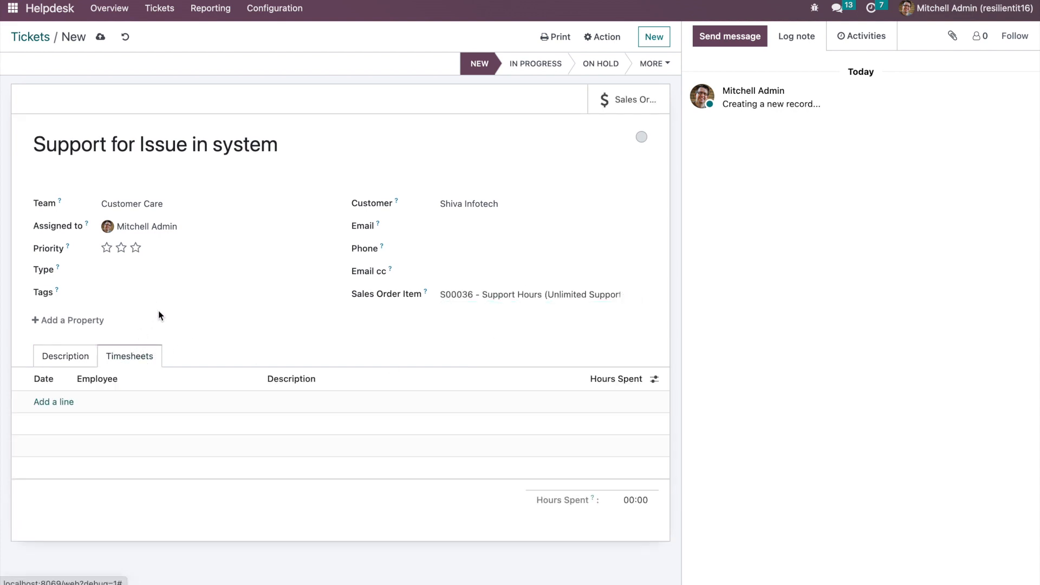
click(520, 68)
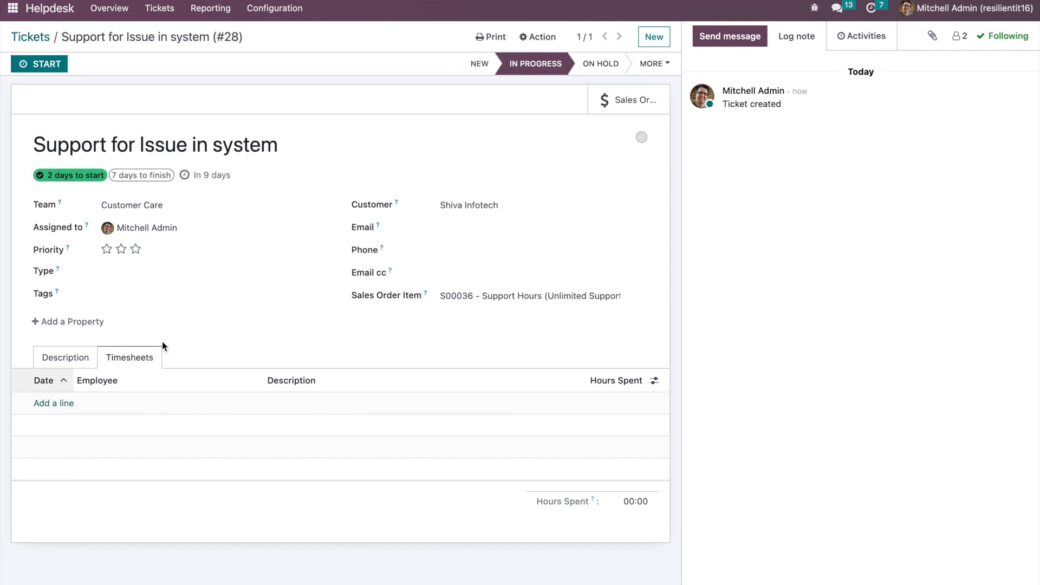
Add a timesheet line to the ticket with the description "Fixed issue" and 20 hours spent.
click(50, 404)
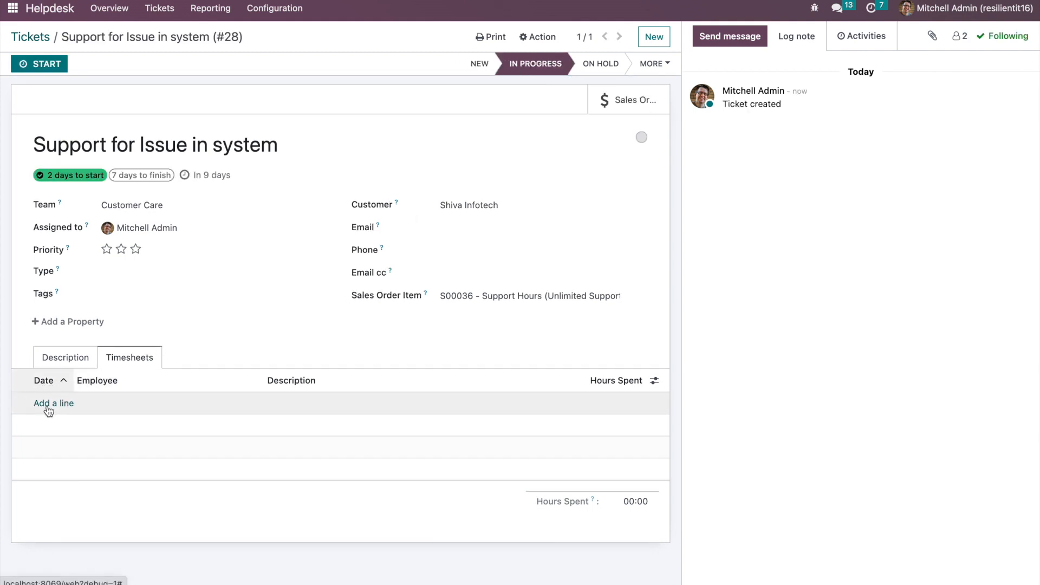
click(305, 407)
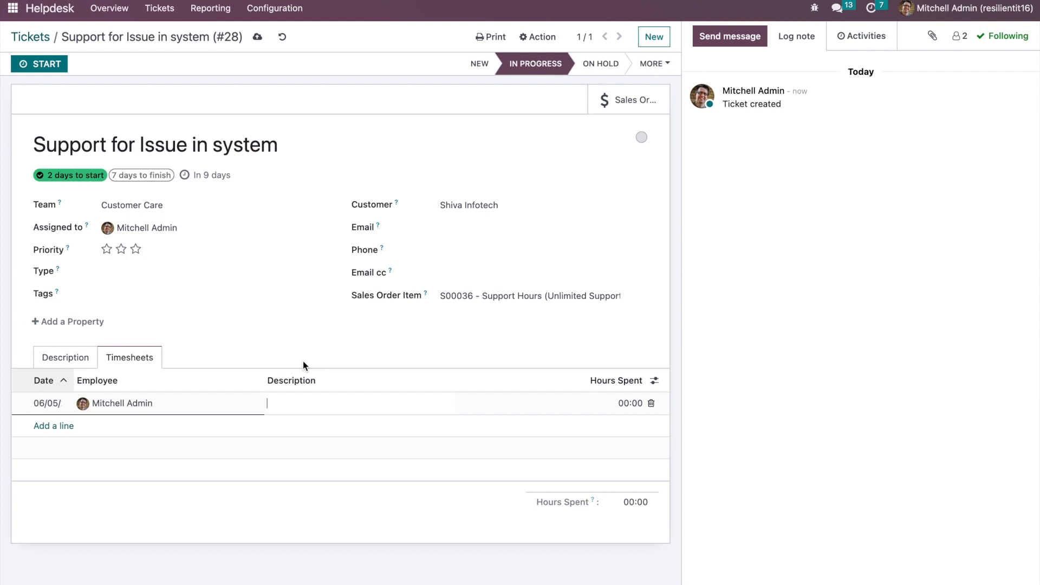
text(Fixed issue)
click(630, 402)
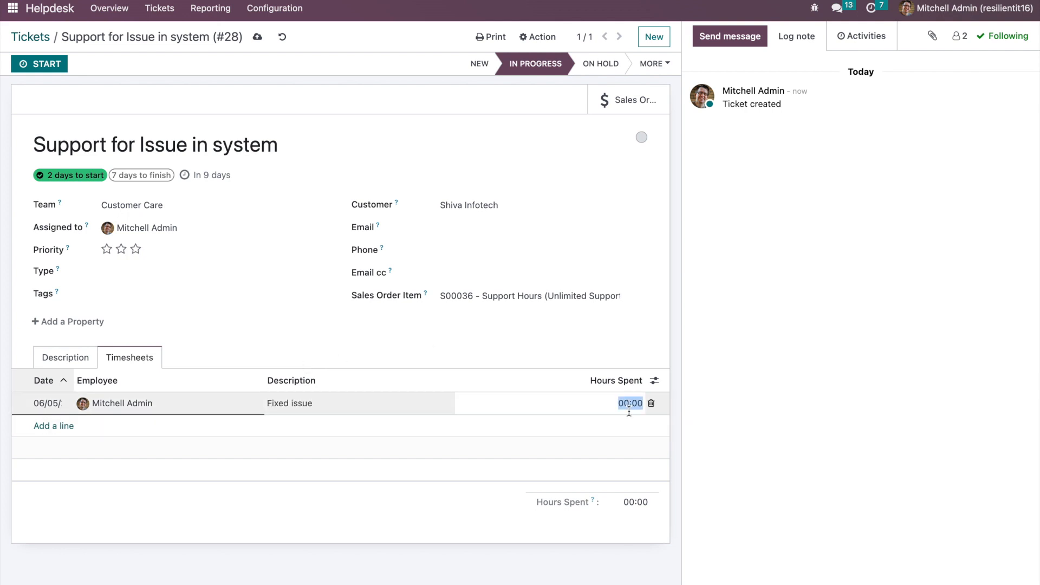
text(20)
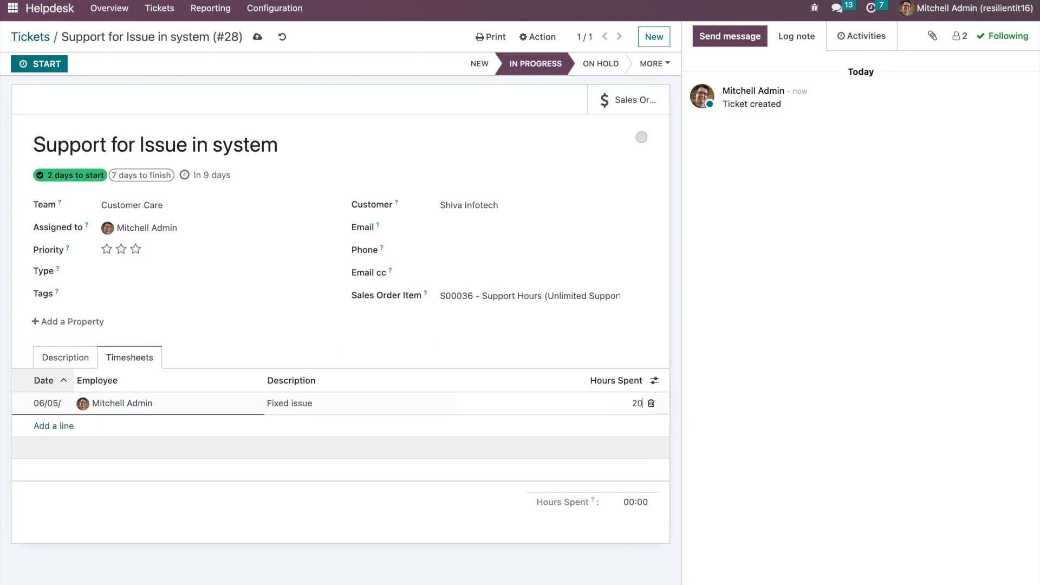
click(842, 410)
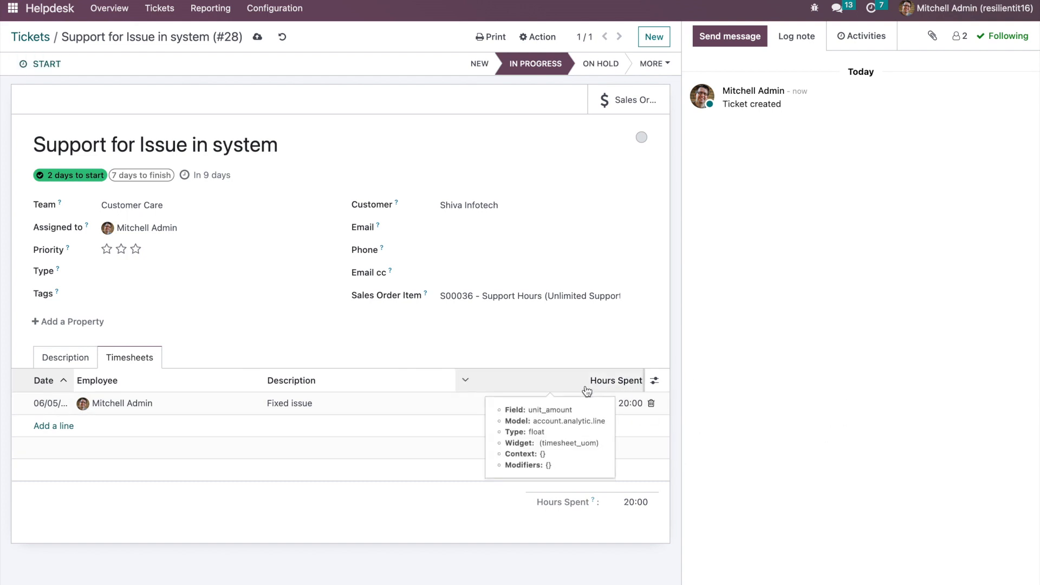
Save the ticket with its timesheet line and move it to the Solved stage.
click(258, 37)
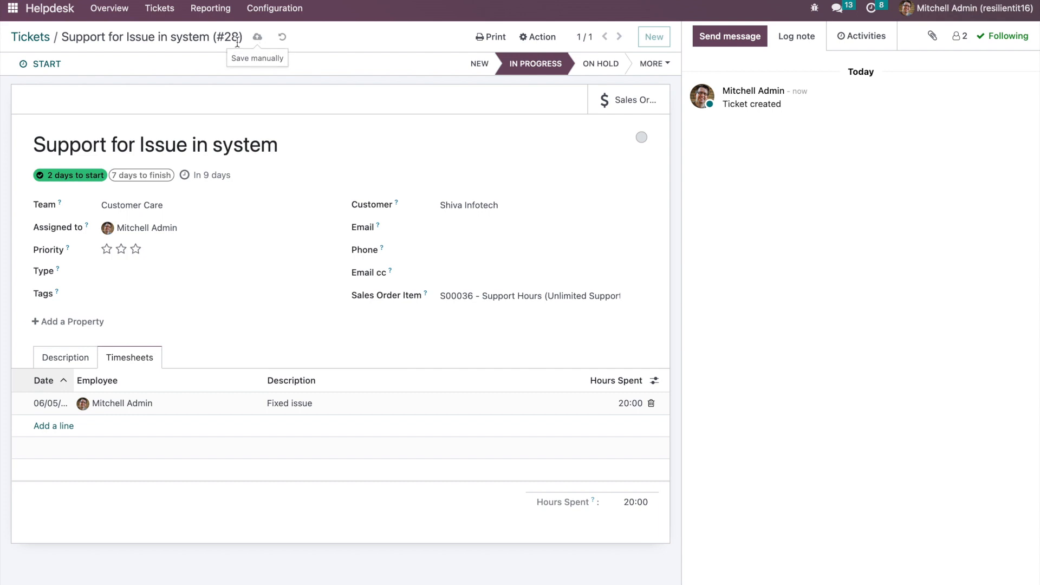
click(653, 63)
click(656, 88)
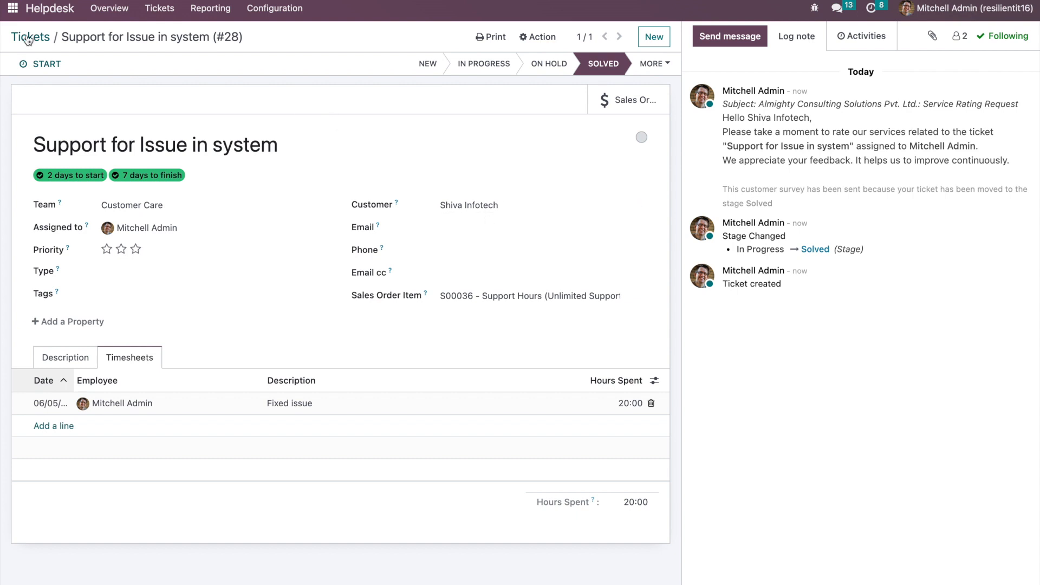
click(12, 8)
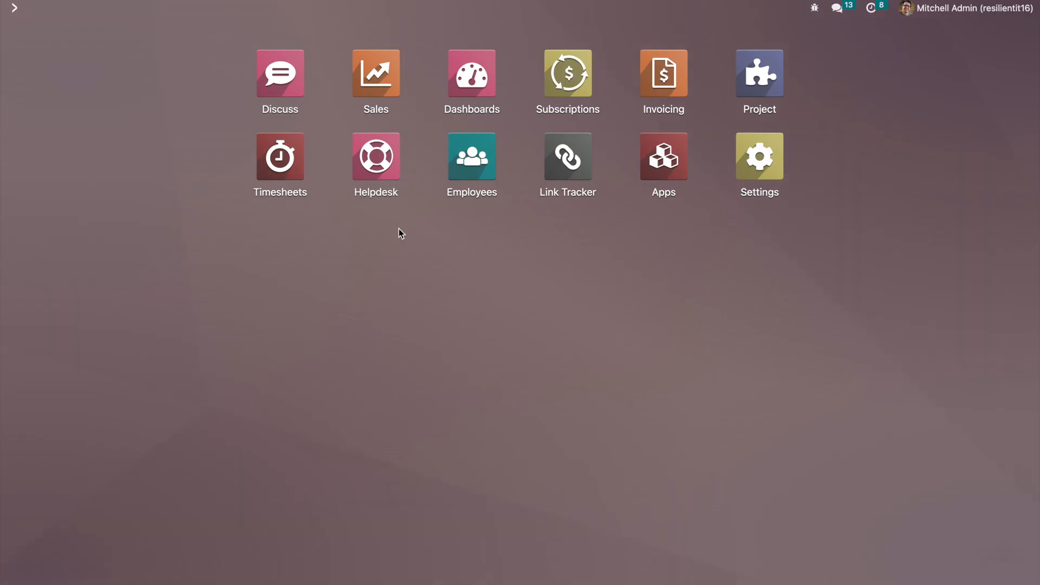
click(583, 87)
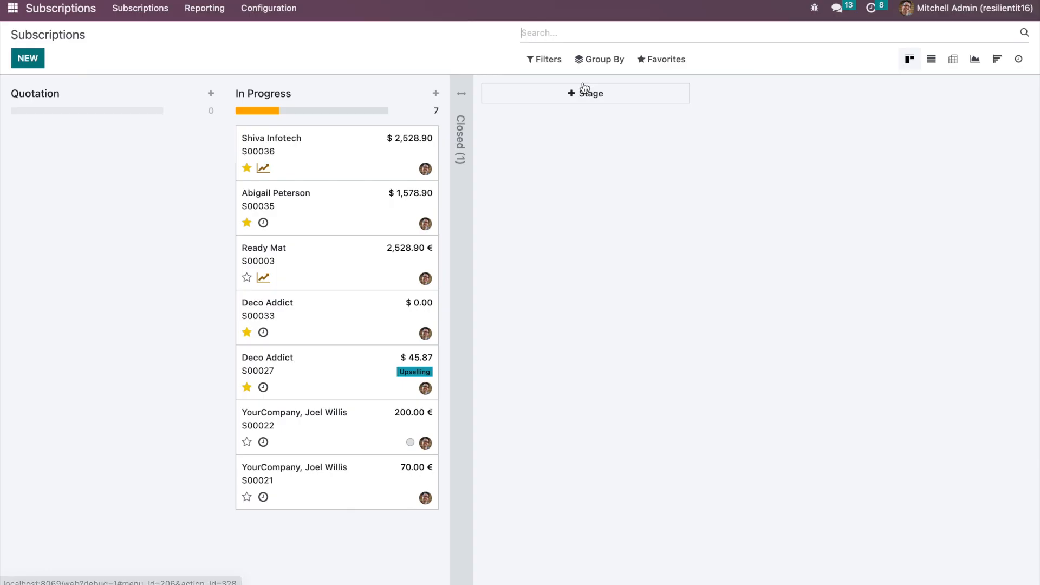
click(13, 9)
drag(658, 74, 615, 167)
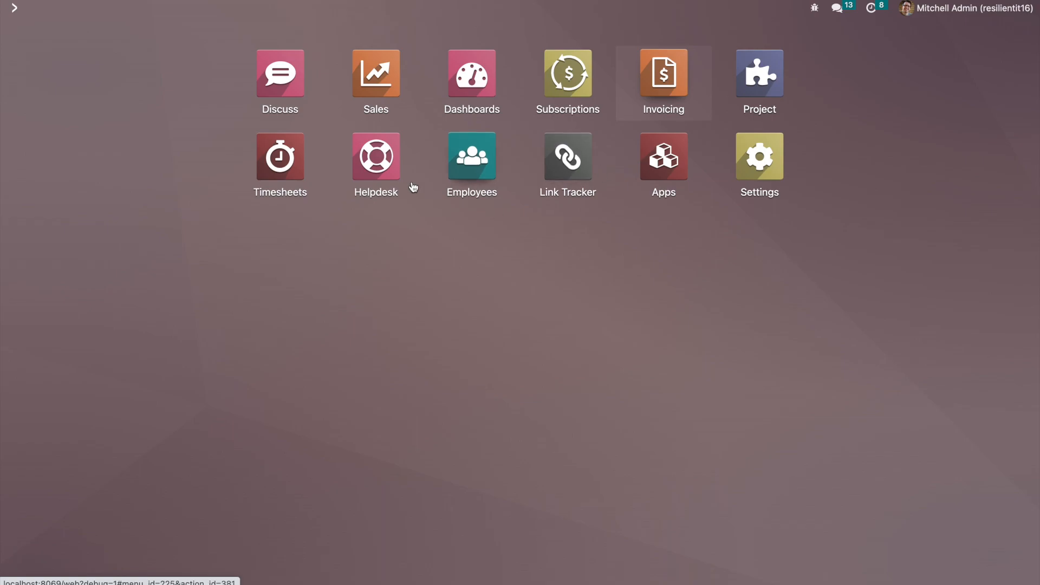
Create a new ticket in Helpdesk under My Tickets, titled "Spport 2".
click(372, 165)
click(181, 17)
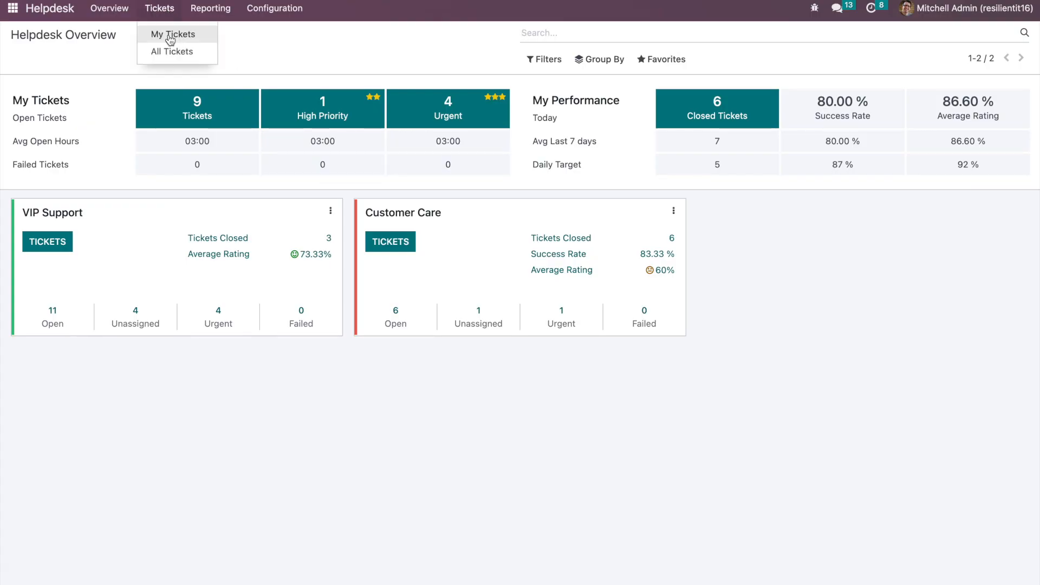
click(171, 36)
click(34, 60)
text(Spport 2)
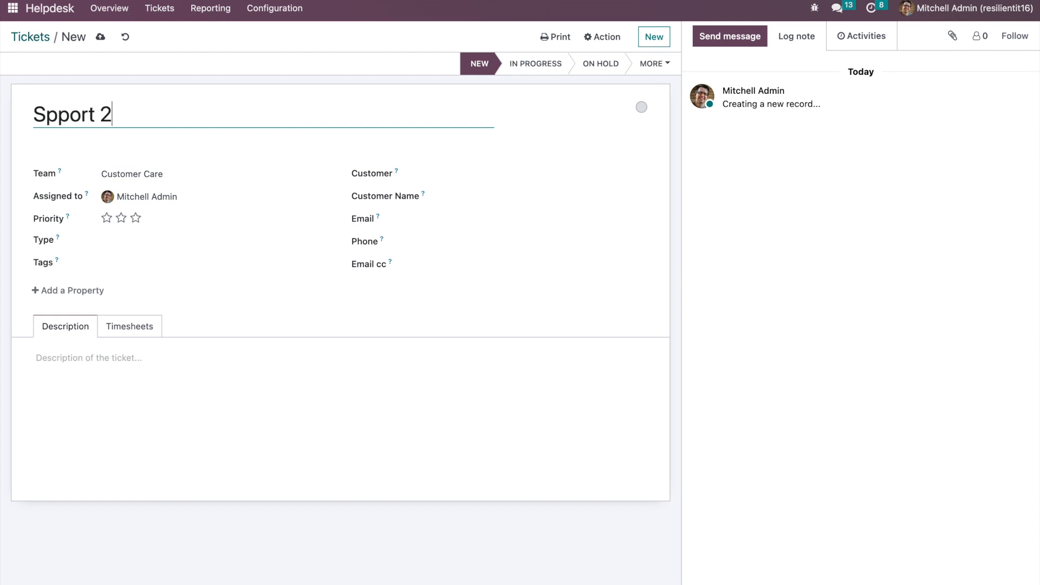
Set the ticket's customer to Shiva Infotech and link it to the Support Hours (Unlimited Support) sales order item.
click(142, 327)
click(484, 175)
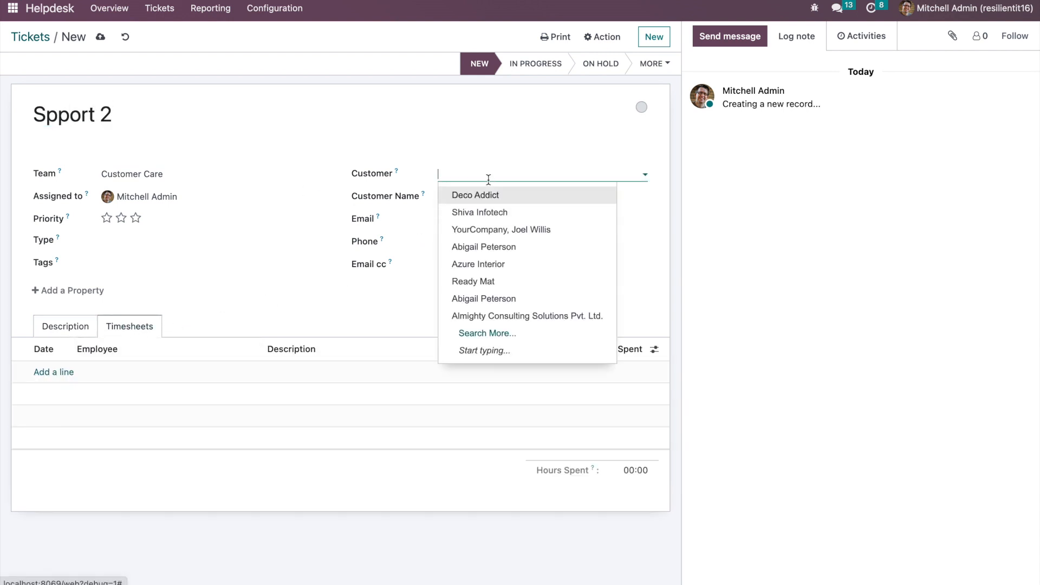
key(Escape)
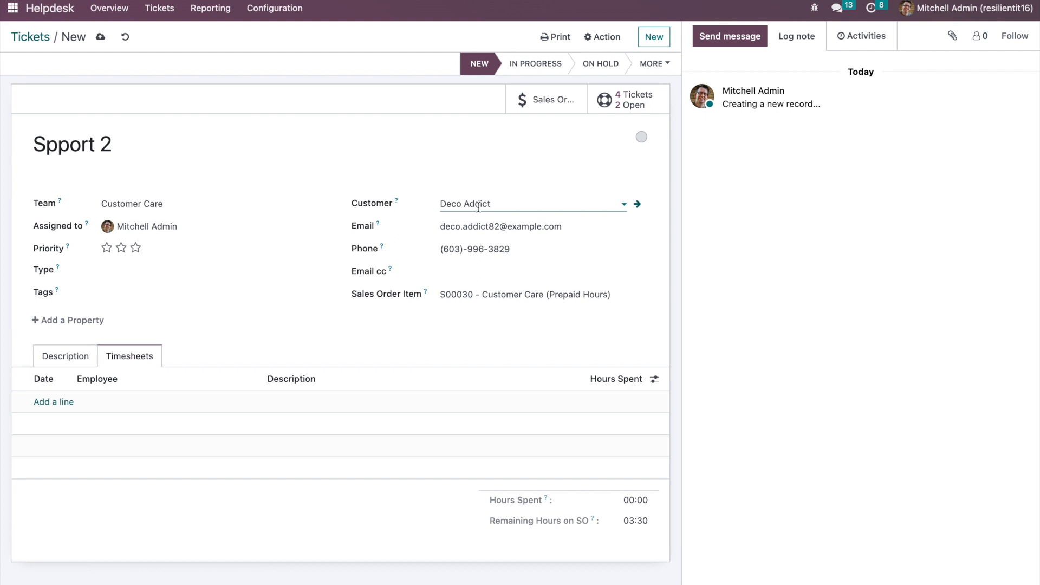
click(476, 203)
click(477, 239)
click(511, 293)
click(549, 334)
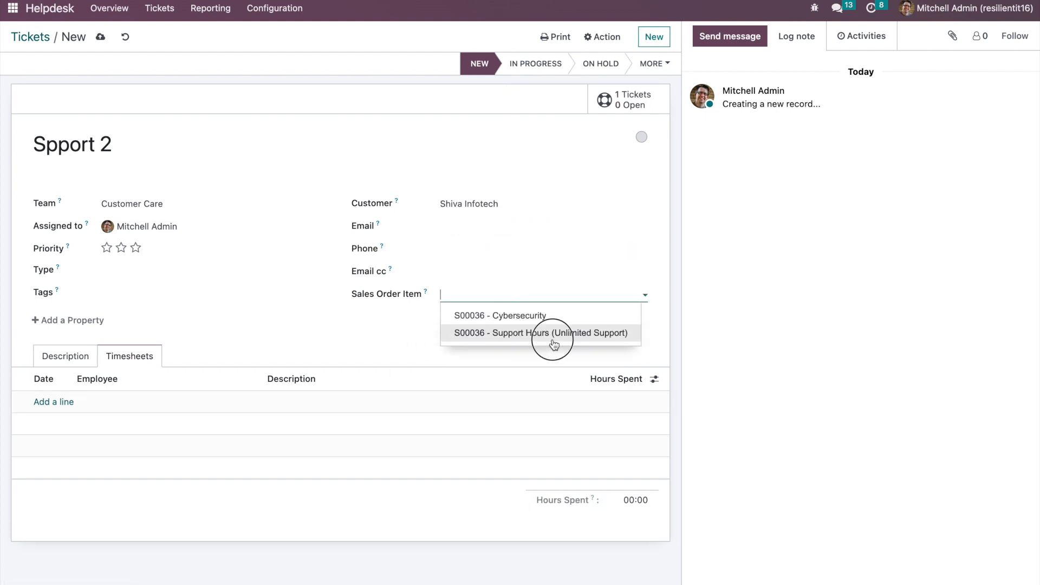
Add a timesheet line with the description "aa" and 10 hours spent, and save the ticket.
click(46, 403)
click(325, 401)
text(aa)
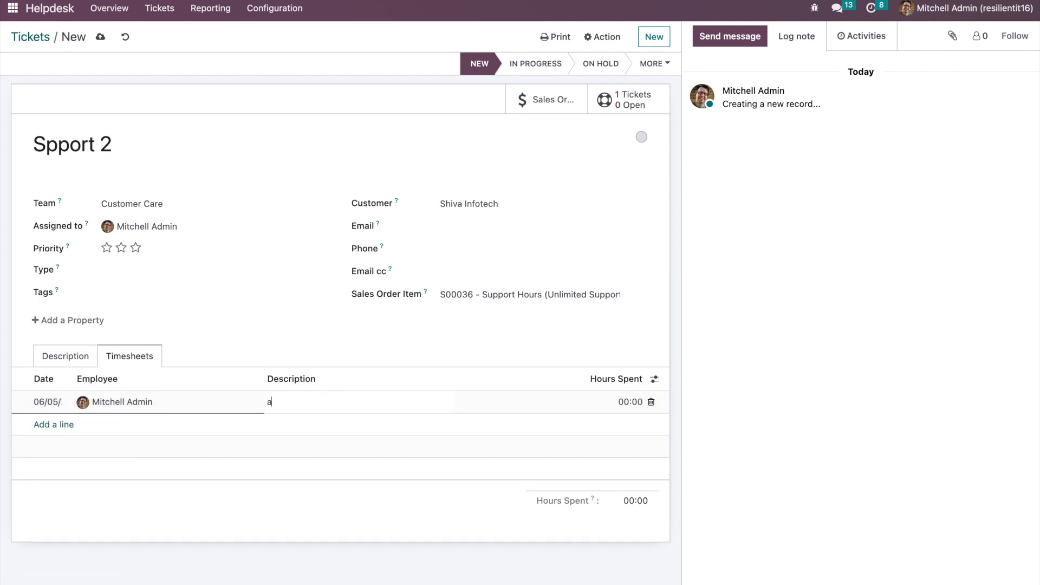
click(626, 402)
text(10)
click(756, 414)
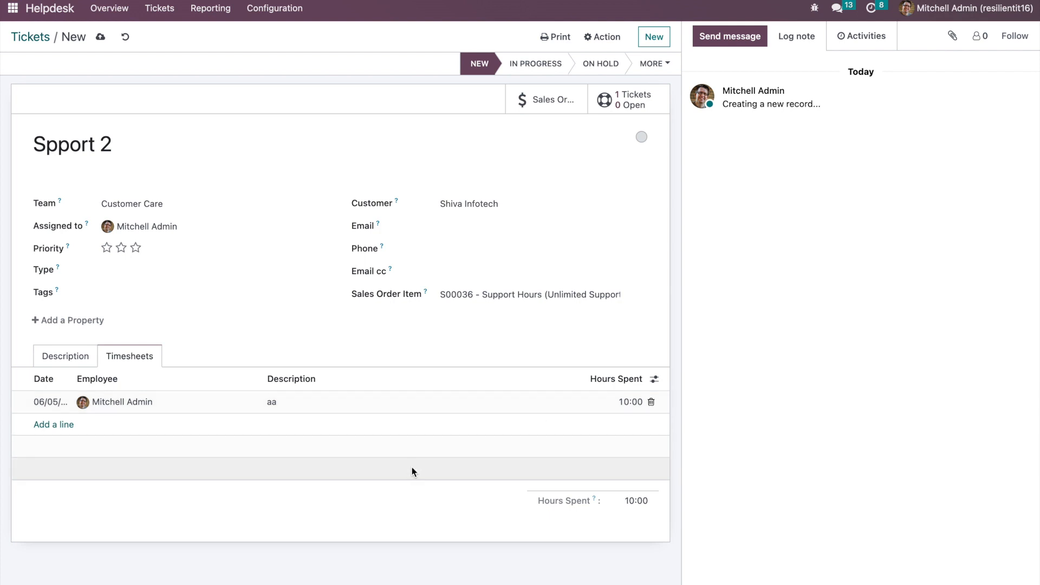
click(100, 38)
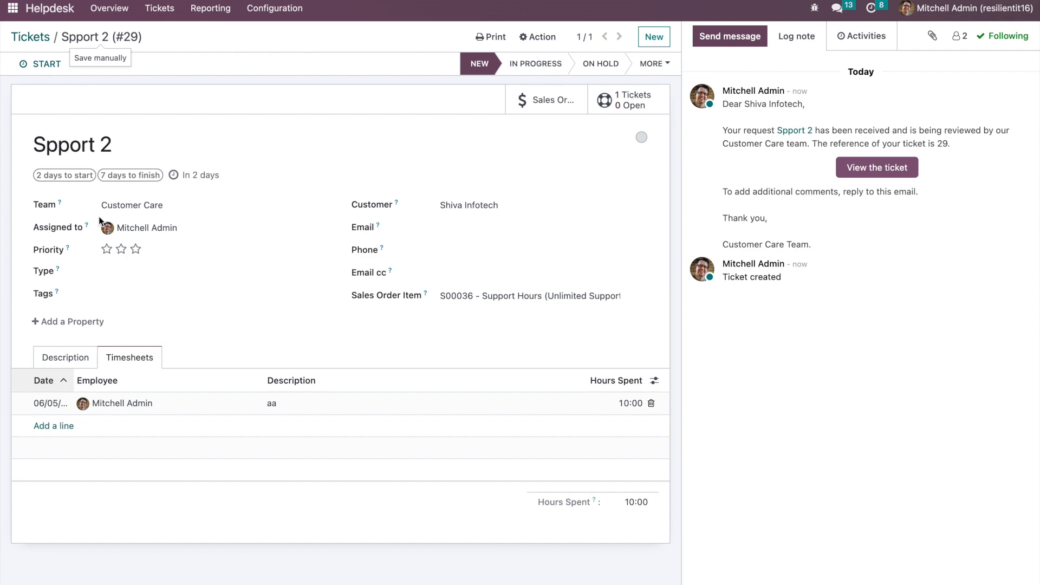
Open Shiva Infotech's subscription in Subscriptions and check its recorded hours, delivered quantity and linked tickets.
click(11, 10)
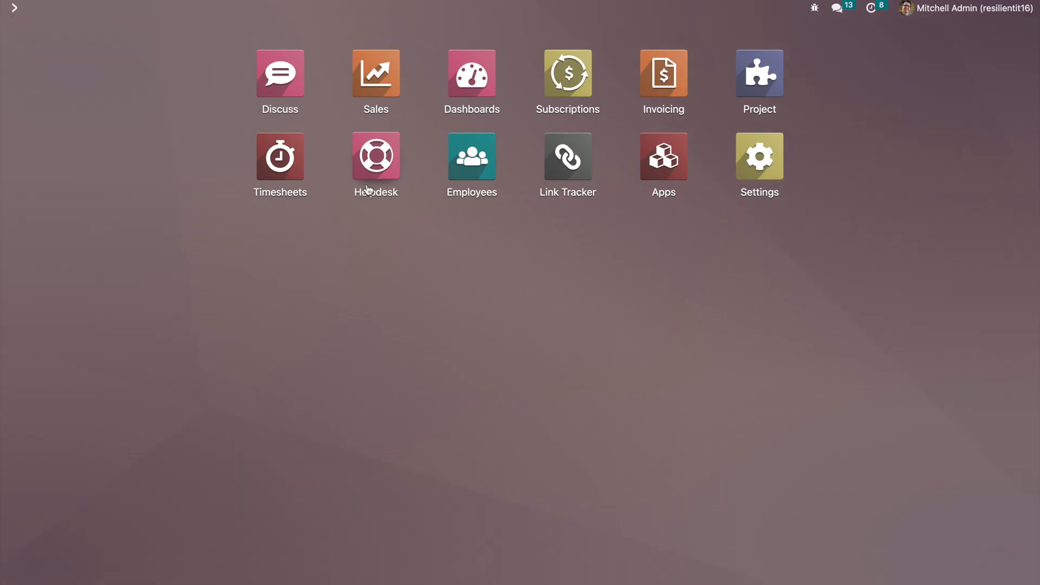
click(555, 95)
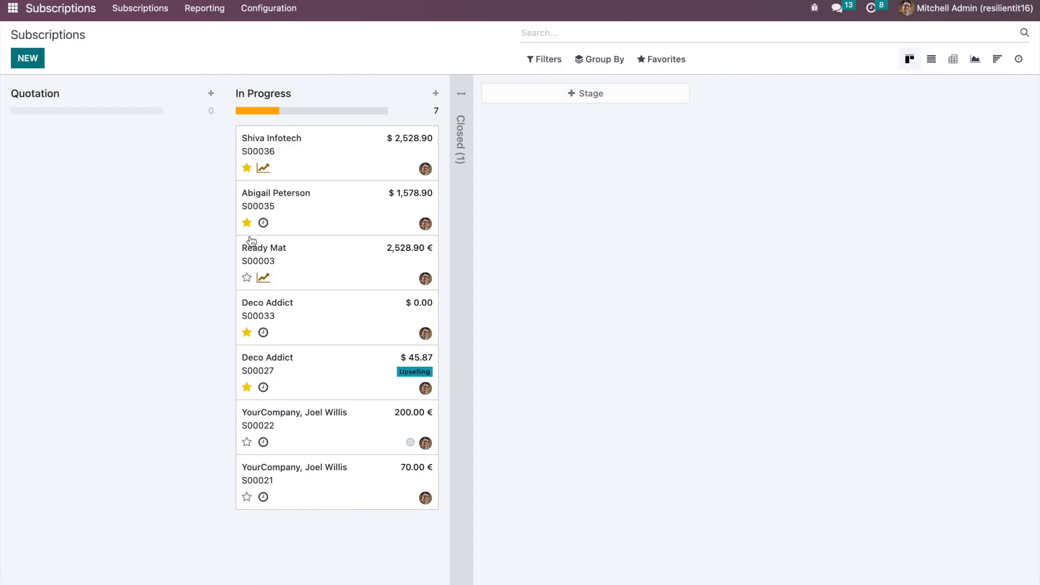
click(327, 177)
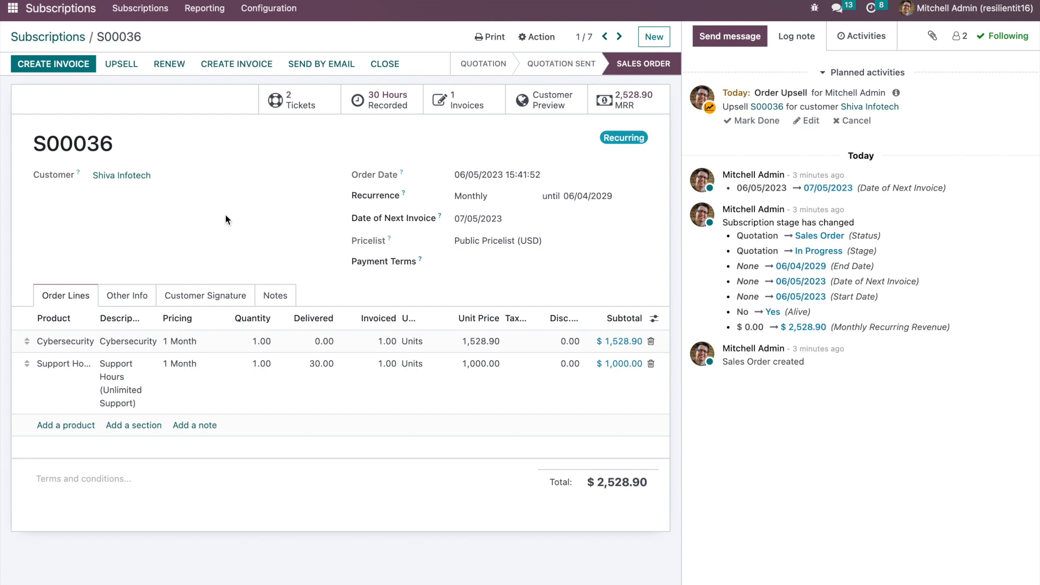
click(293, 102)
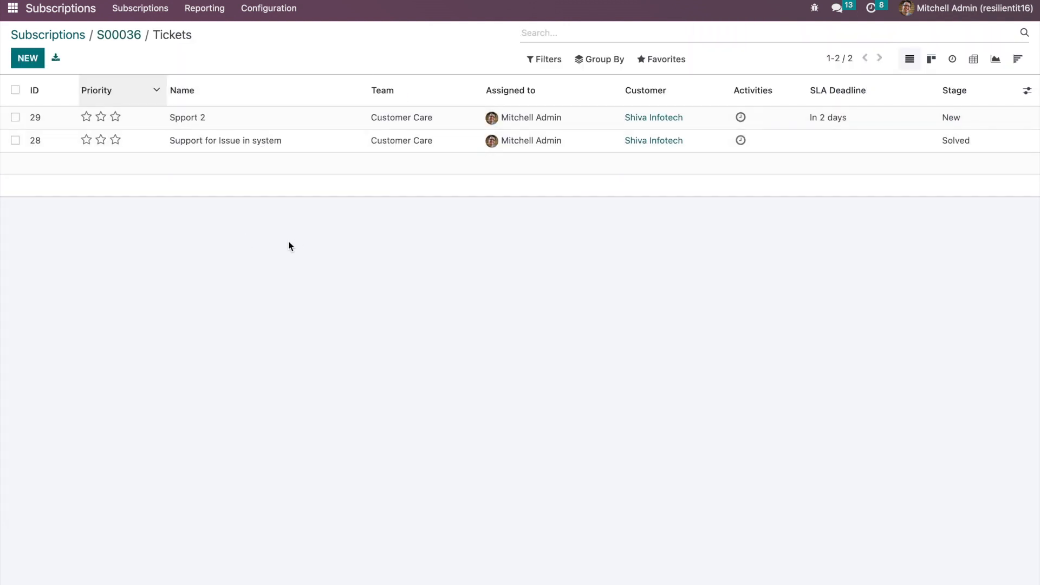
click(119, 35)
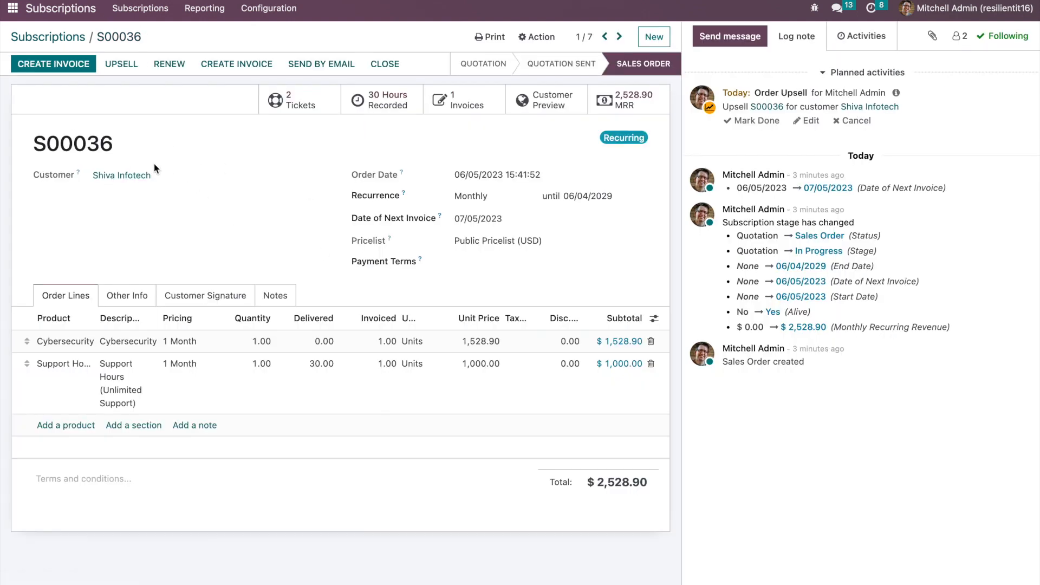
Create another invoice from Shiva Infotech's subscription, check the draft's lines and total, and return to the subscription.
click(55, 68)
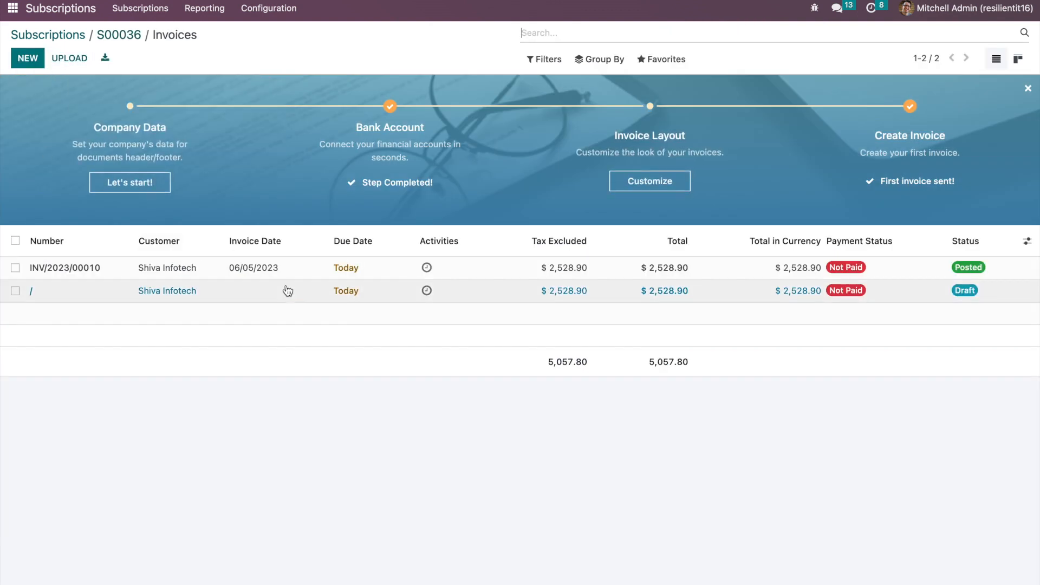
click(370, 292)
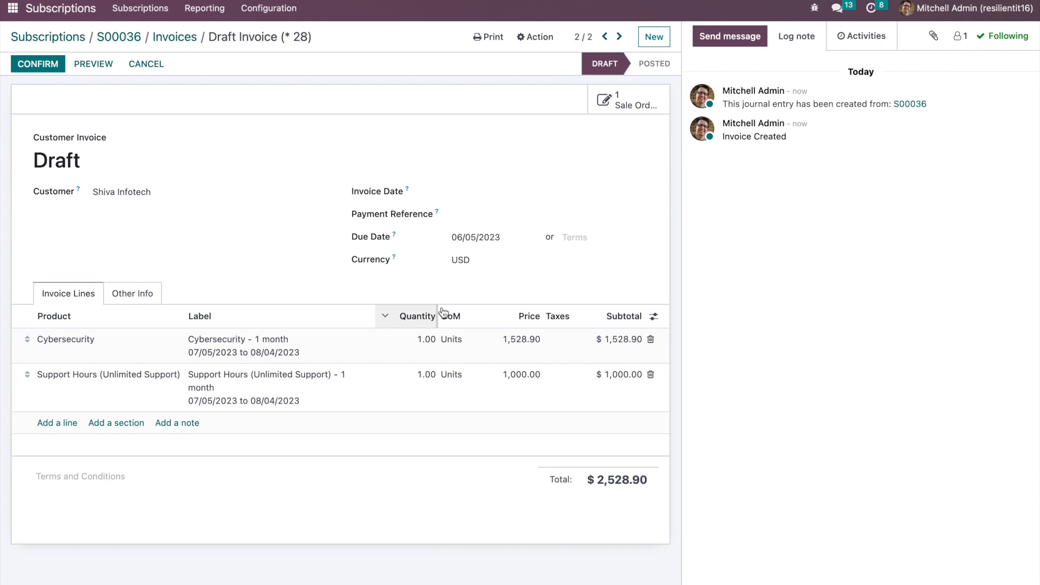
drag(597, 481, 645, 482)
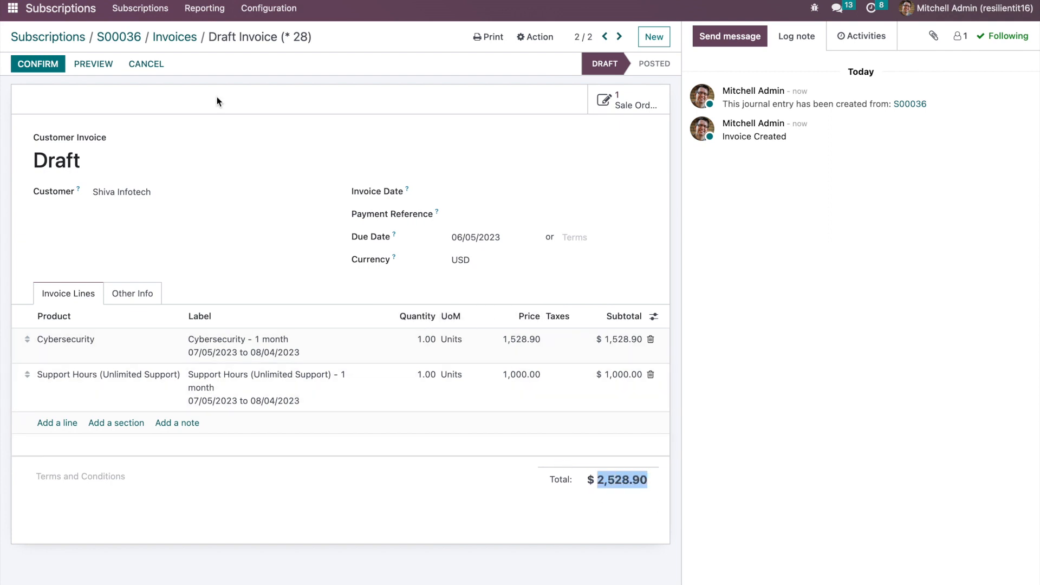
click(182, 39)
click(133, 35)
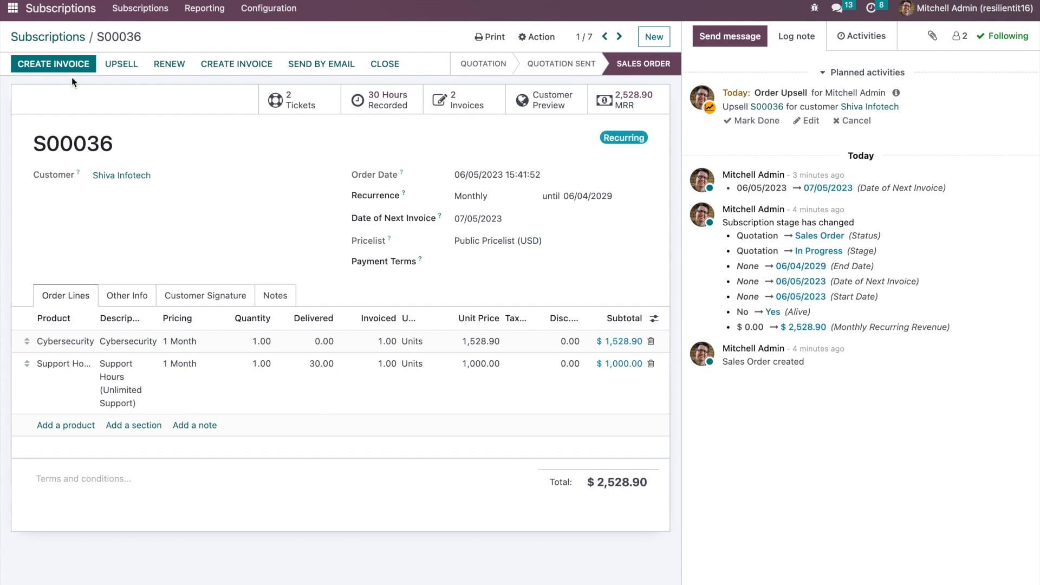
Start a new subscription and create "Keshav infotech" as its customer.
click(139, 22)
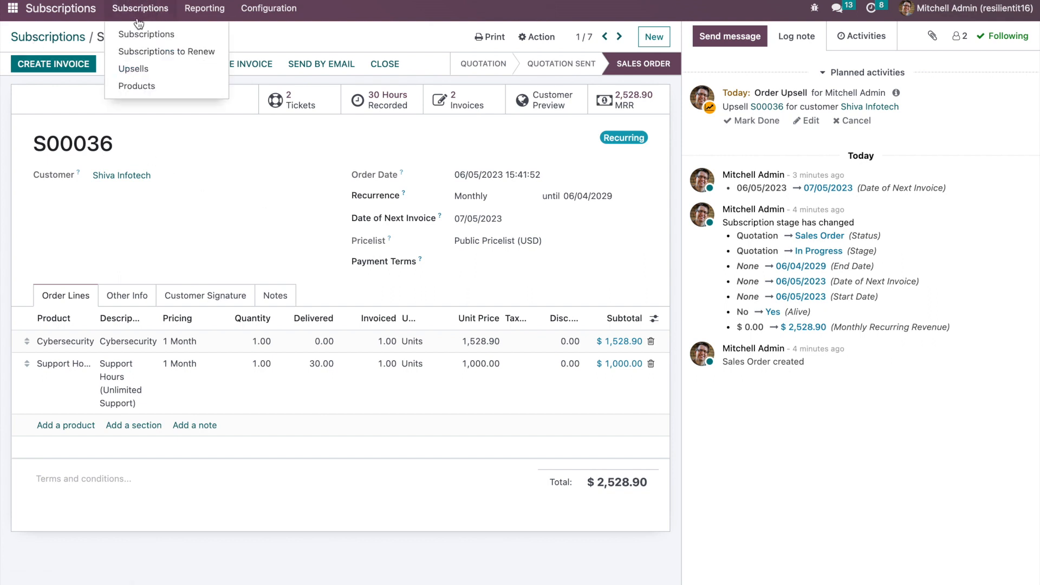
click(143, 34)
click(28, 58)
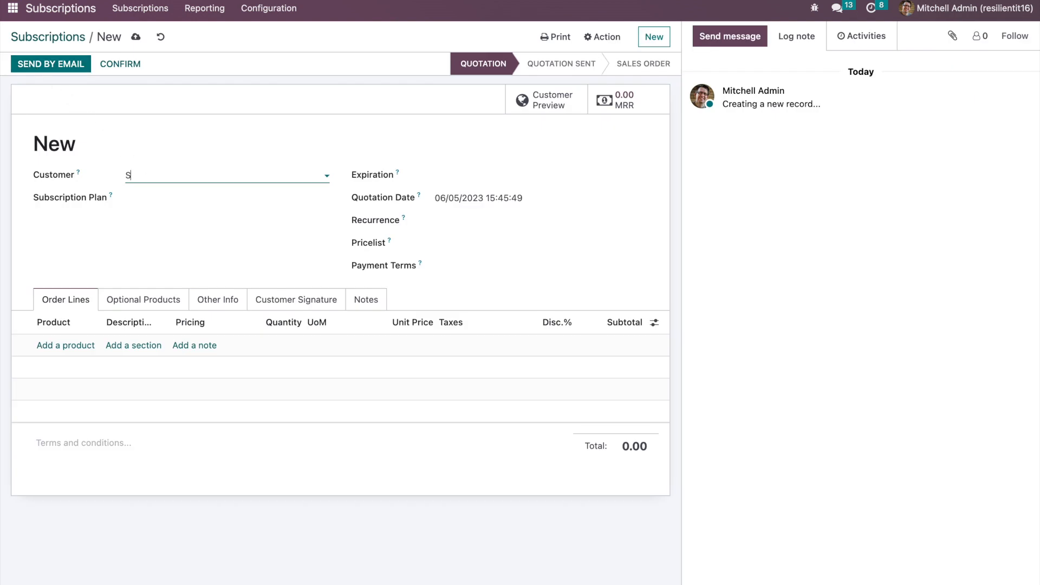
key(BackSpace)
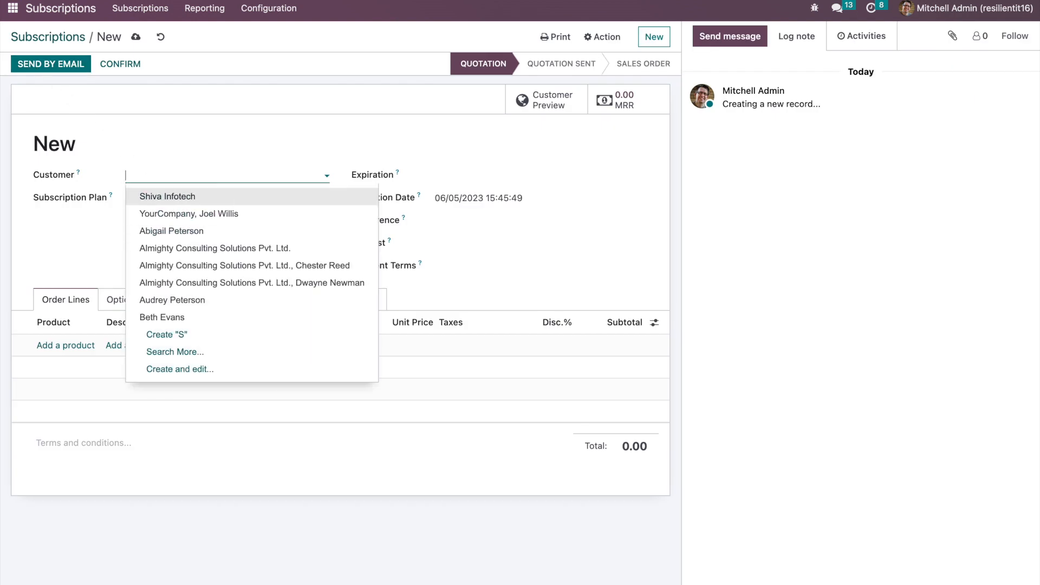
text(Keshav infotech)
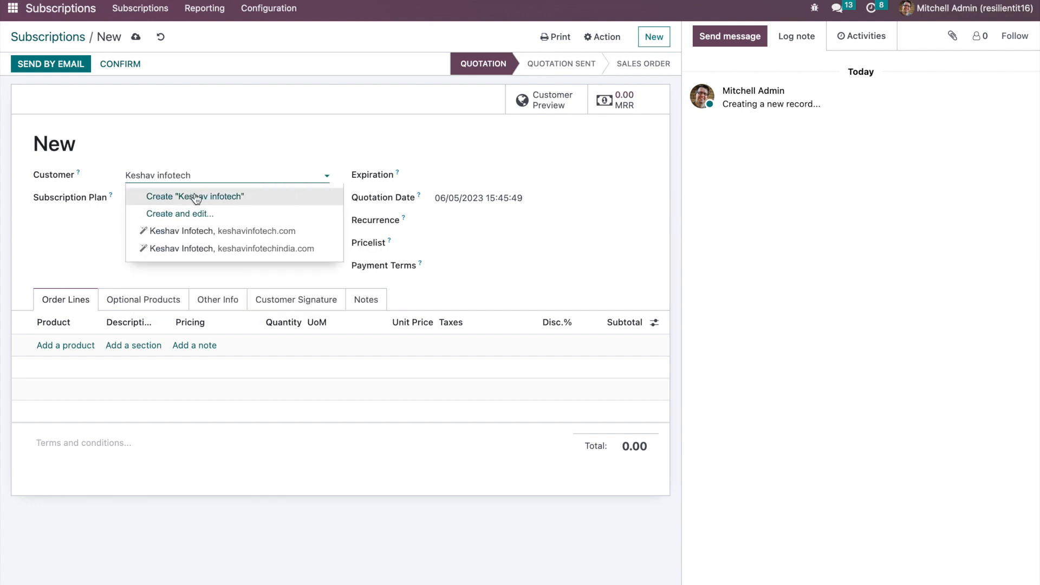
click(184, 197)
Apply the Monthly (Timesheet Based Support) subscription plan, save and confirm the order, and check its total.
click(197, 198)
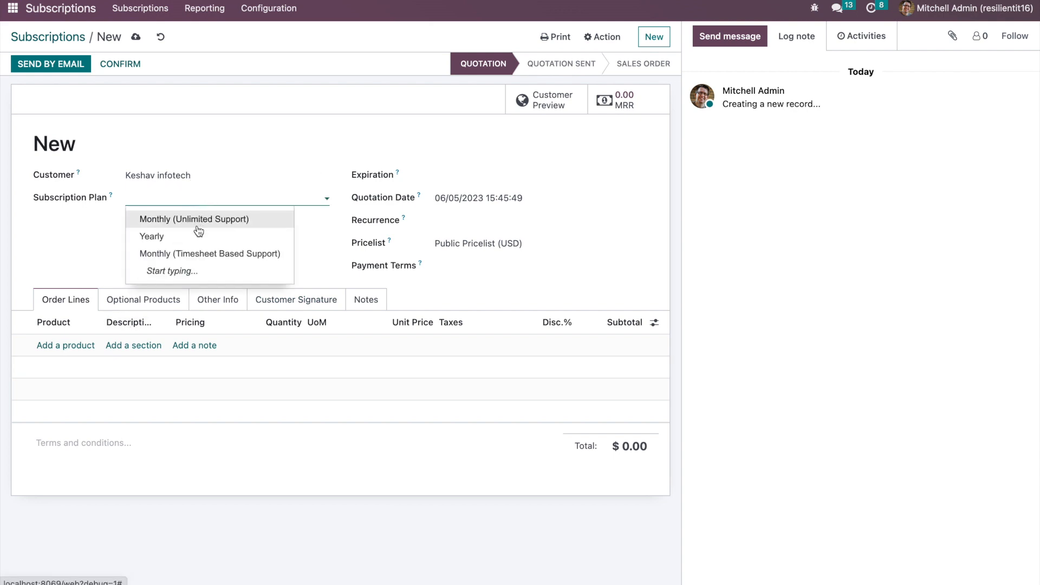
click(198, 255)
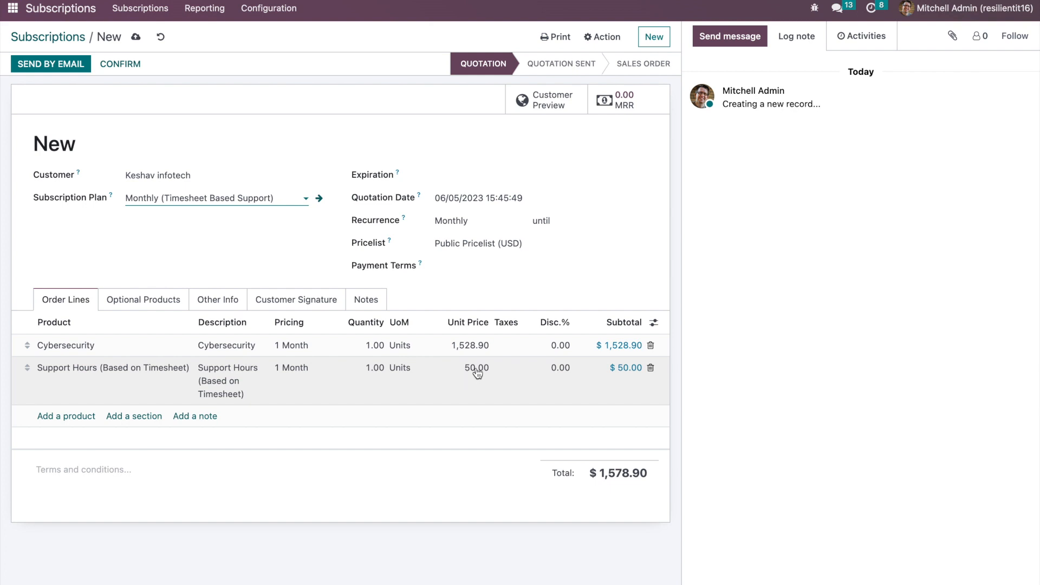
click(452, 522)
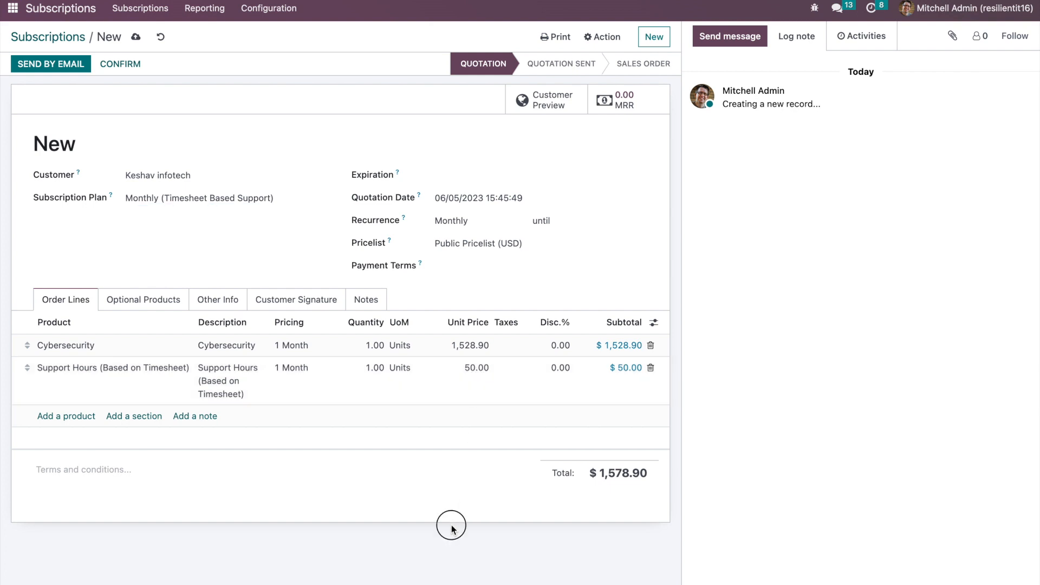
click(136, 36)
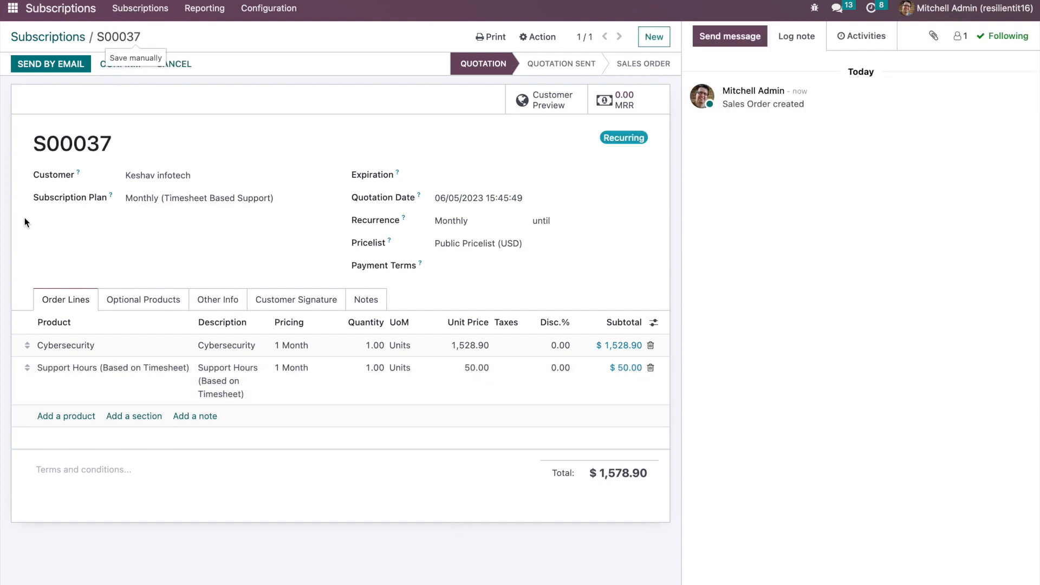
click(122, 64)
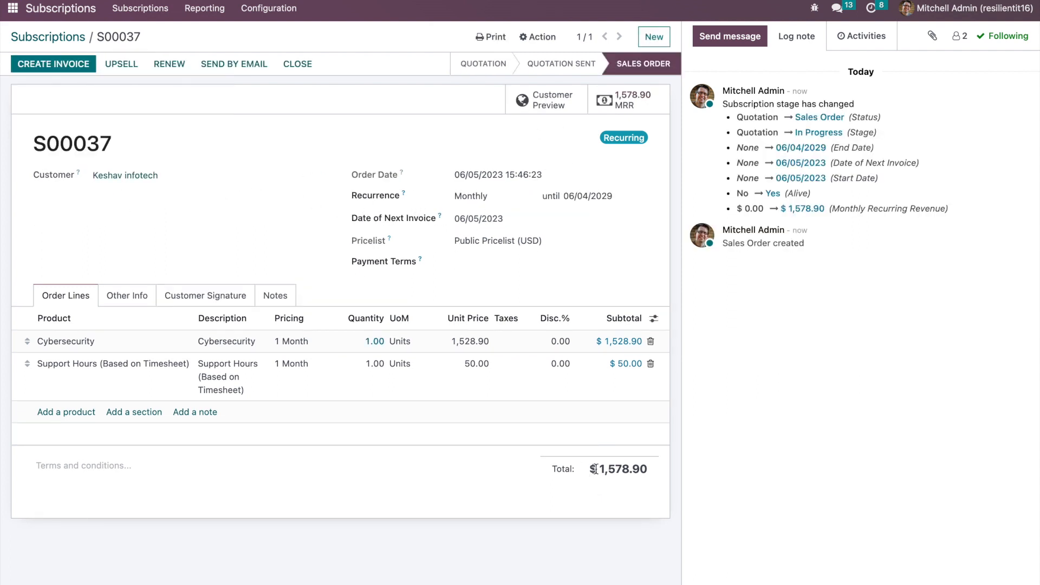
drag(599, 469, 657, 476)
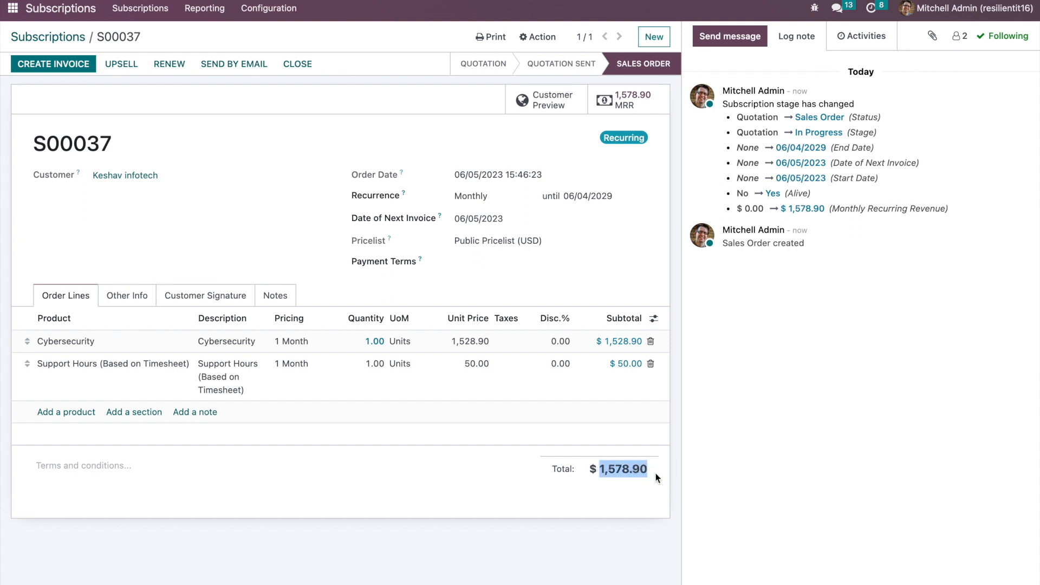
Switch to Helpdesk, start a new ticket from My Tickets and title it "Support 1".
click(11, 9)
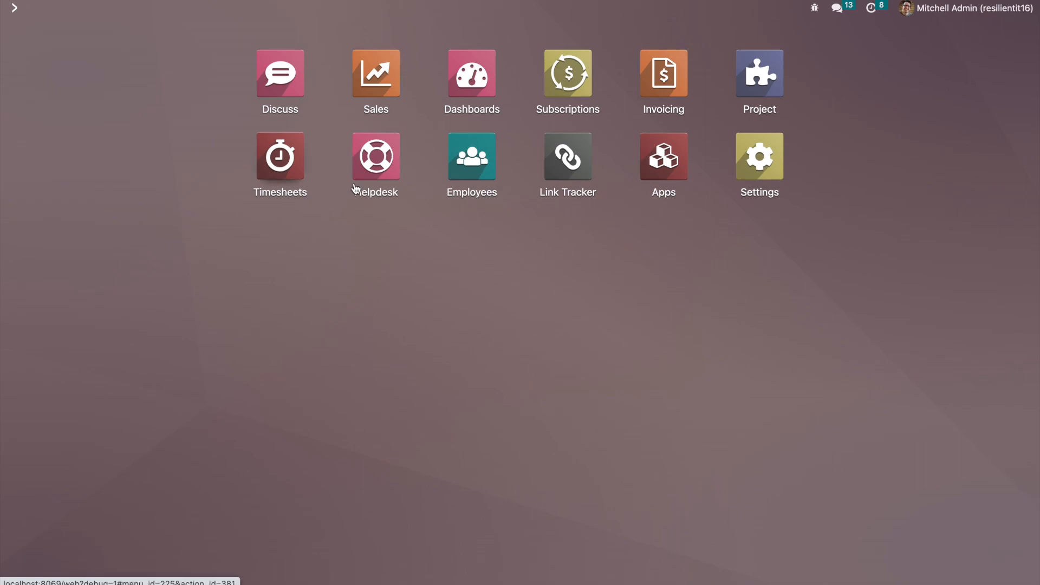
click(373, 176)
click(157, 9)
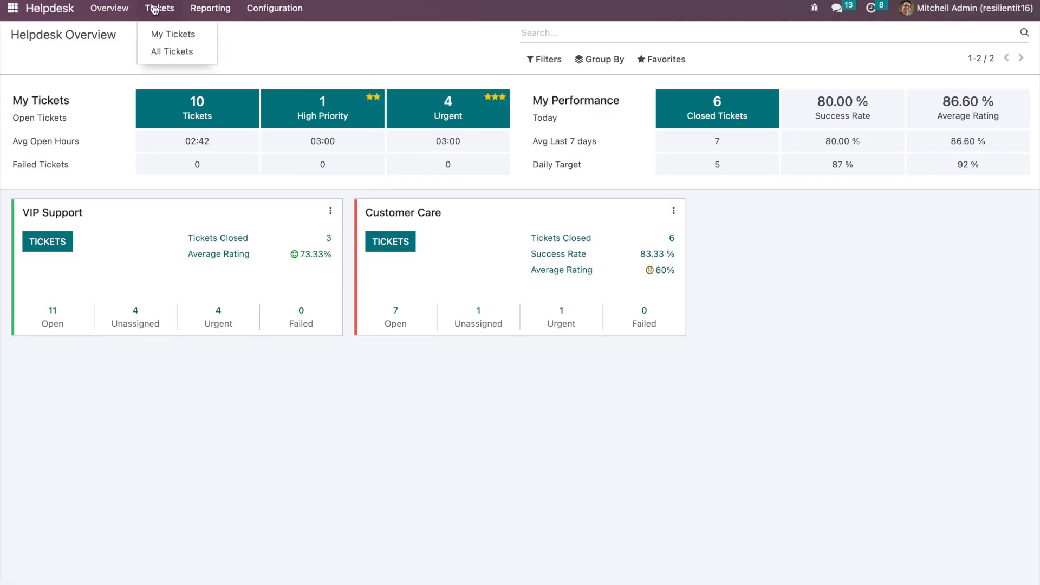
click(156, 35)
click(30, 58)
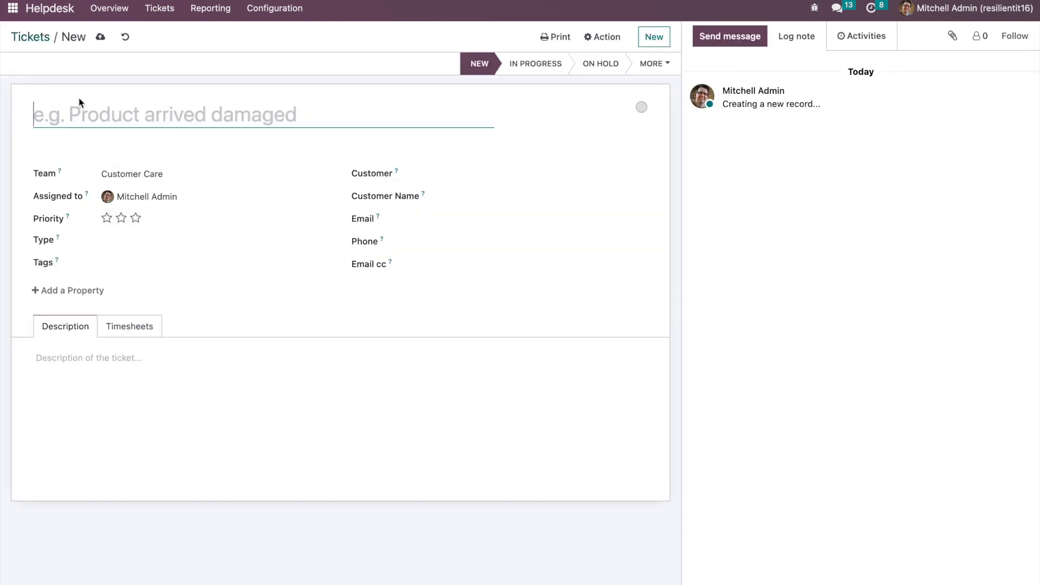
text(Supp)
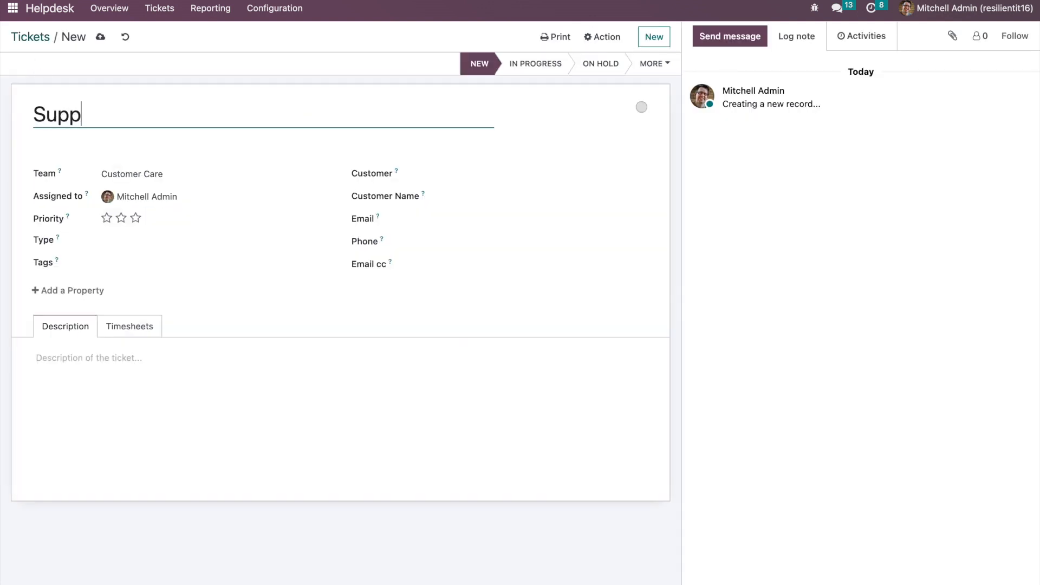
text(ort 1)
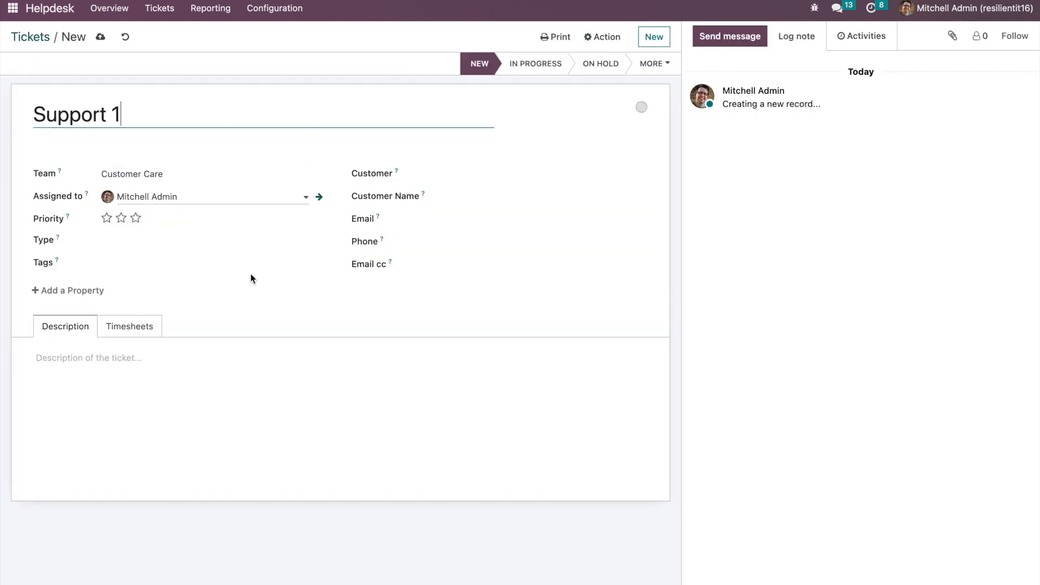
Set the ticket's customer to Keshav infotech and its sales order item to S00037 - Support Hours (Based on Timesheet).
click(469, 165)
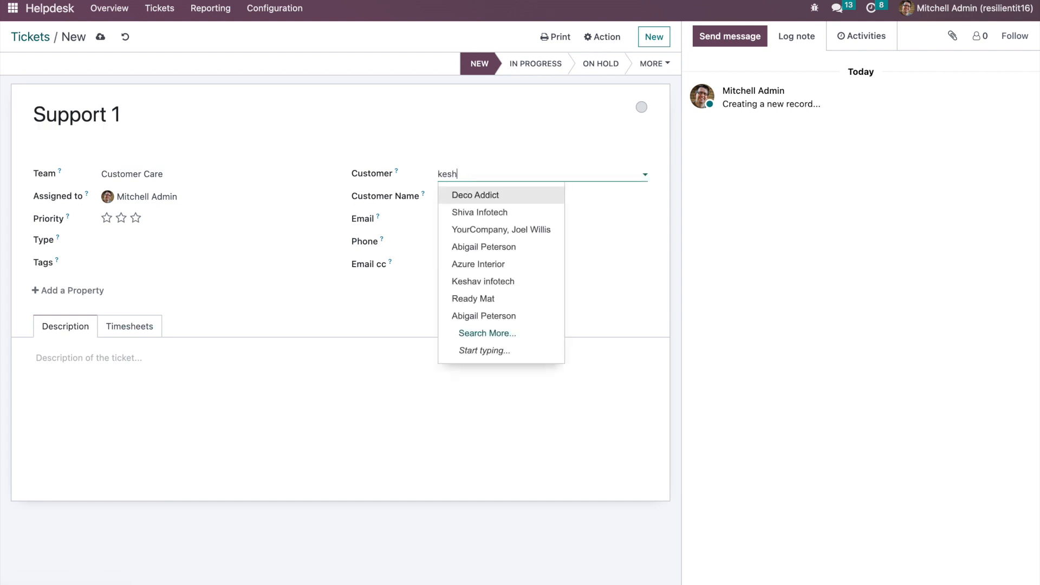
key(Return)
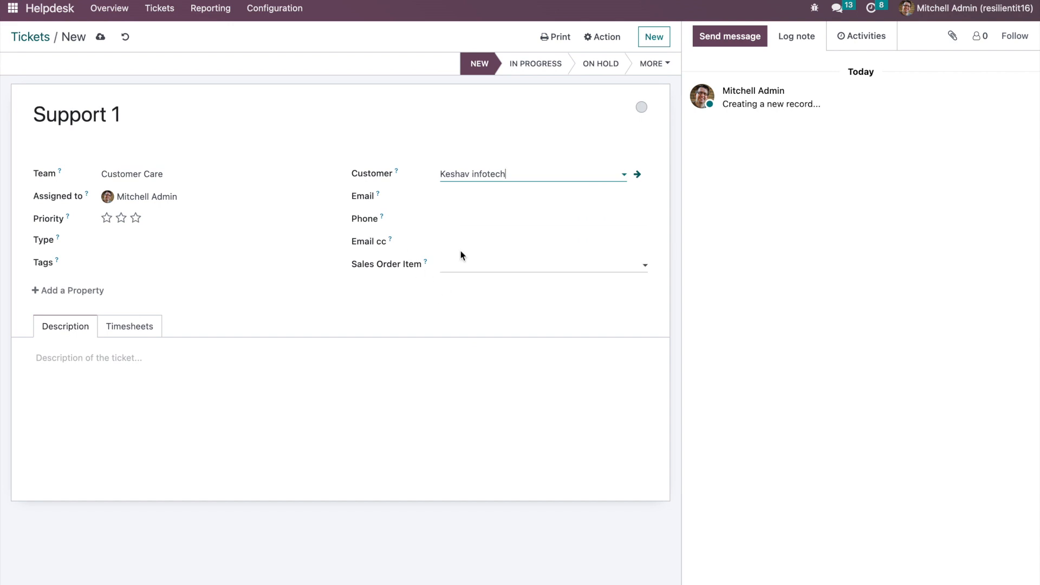
click(480, 266)
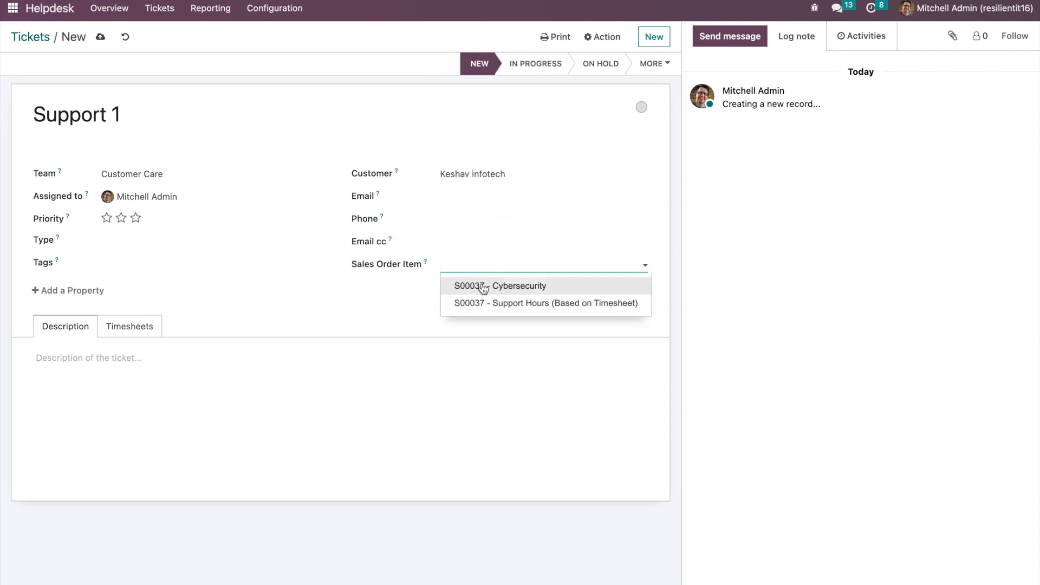
click(492, 304)
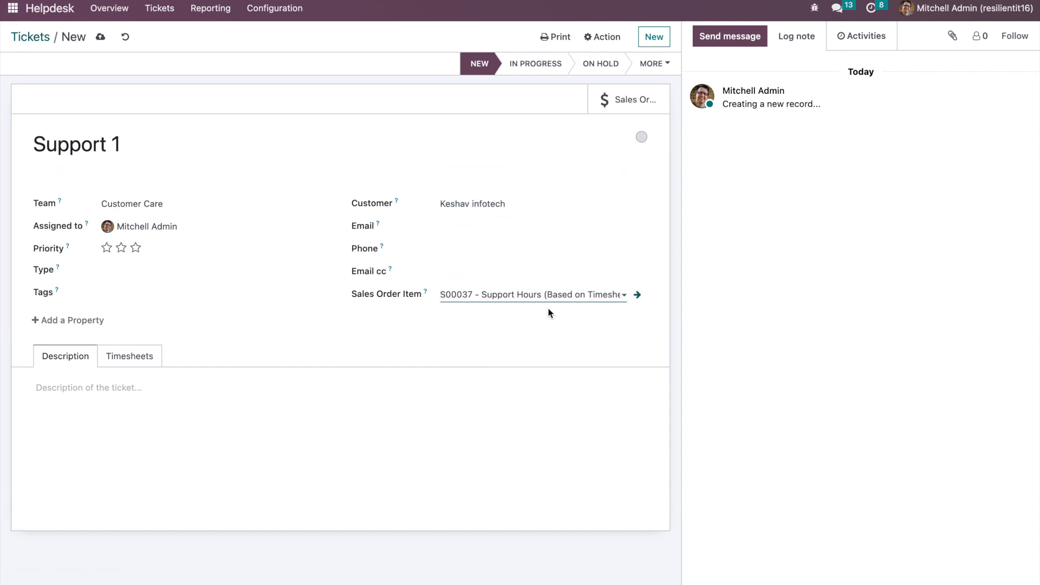
Add a timesheet line to the Support 1 ticket described "Support" with 20:00 hours spent, and save the ticket.
click(129, 356)
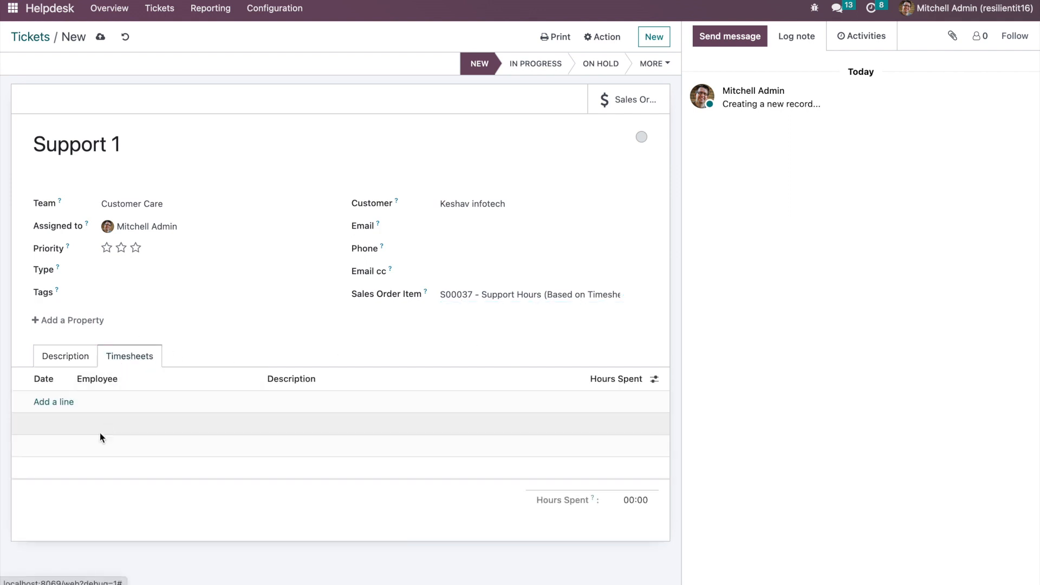
click(50, 406)
click(312, 400)
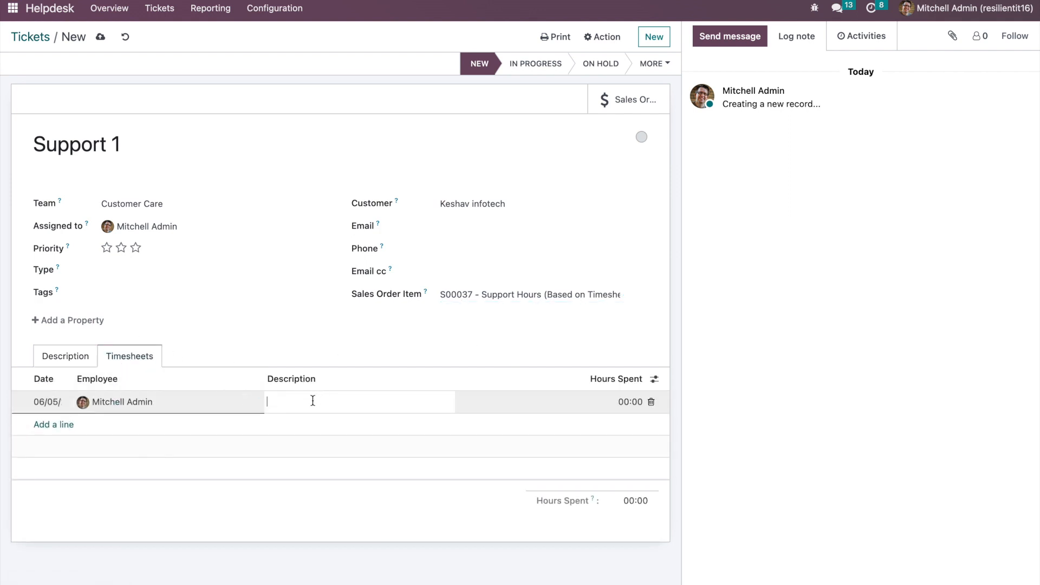
text(Support)
key(Tab)
text(10)
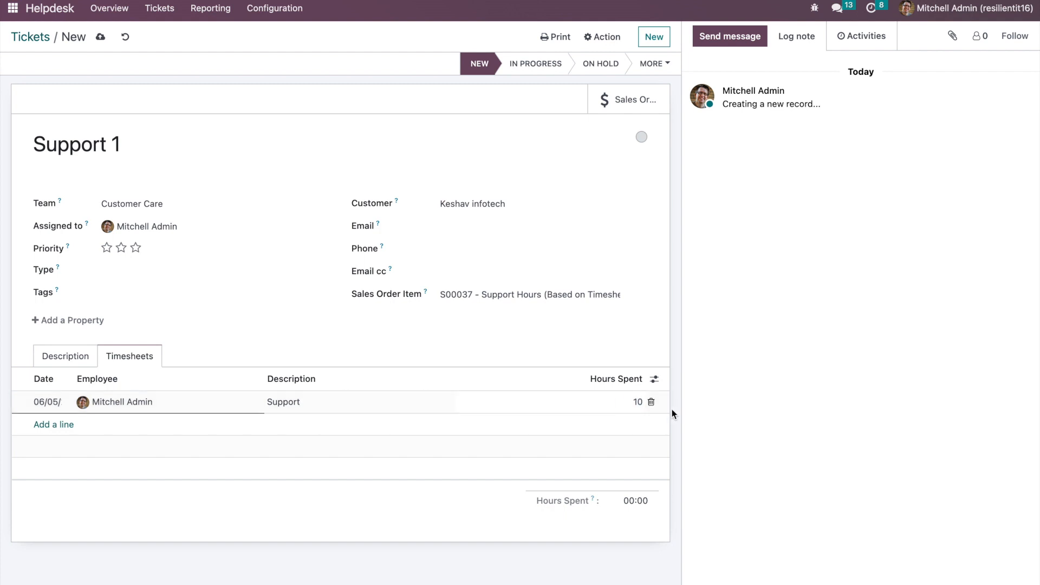
click(819, 415)
click(100, 36)
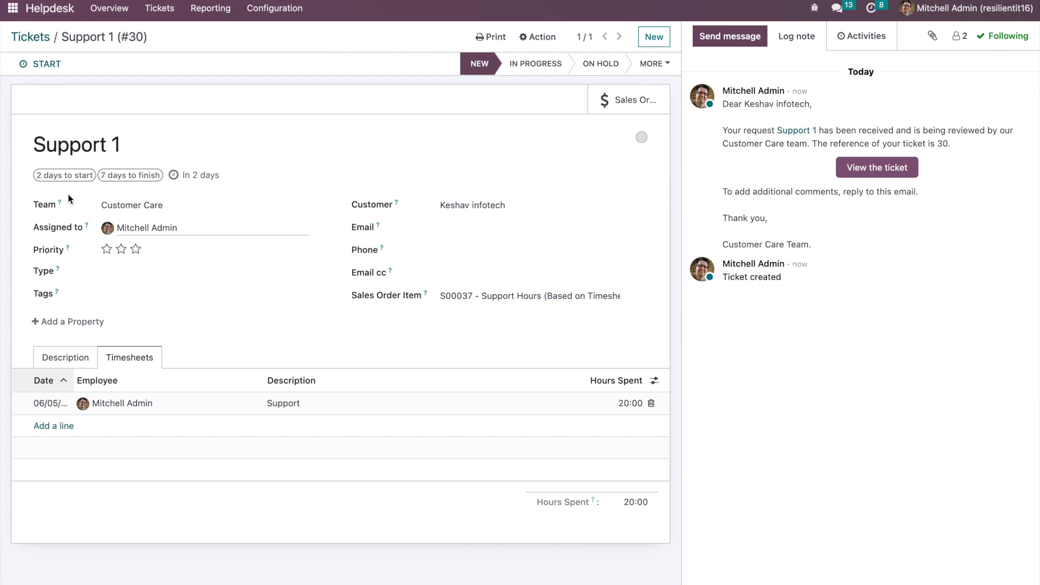
Move the Support 1 ticket to In Progress and on to the Solved stage.
click(542, 62)
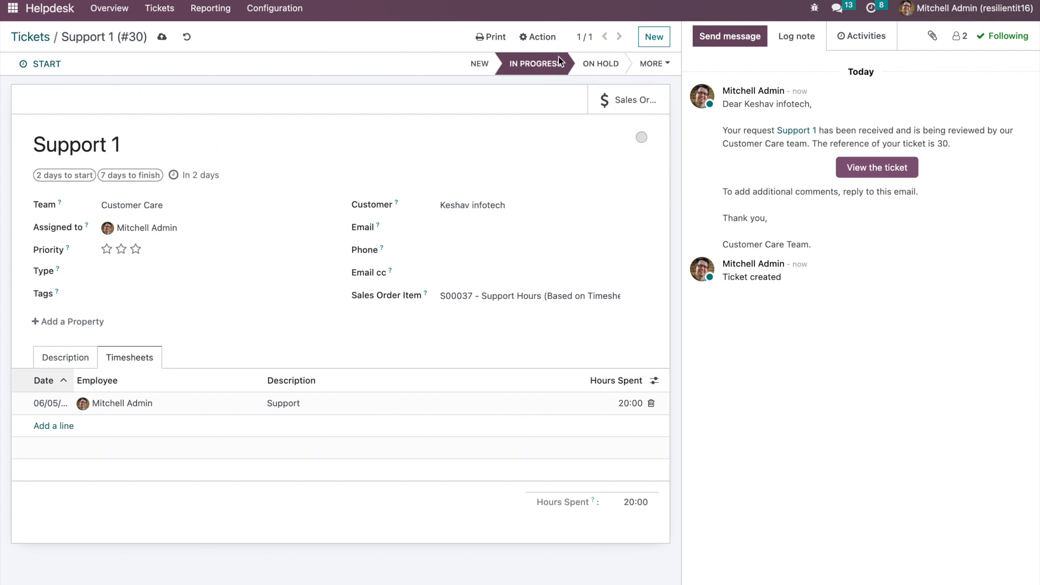
click(654, 64)
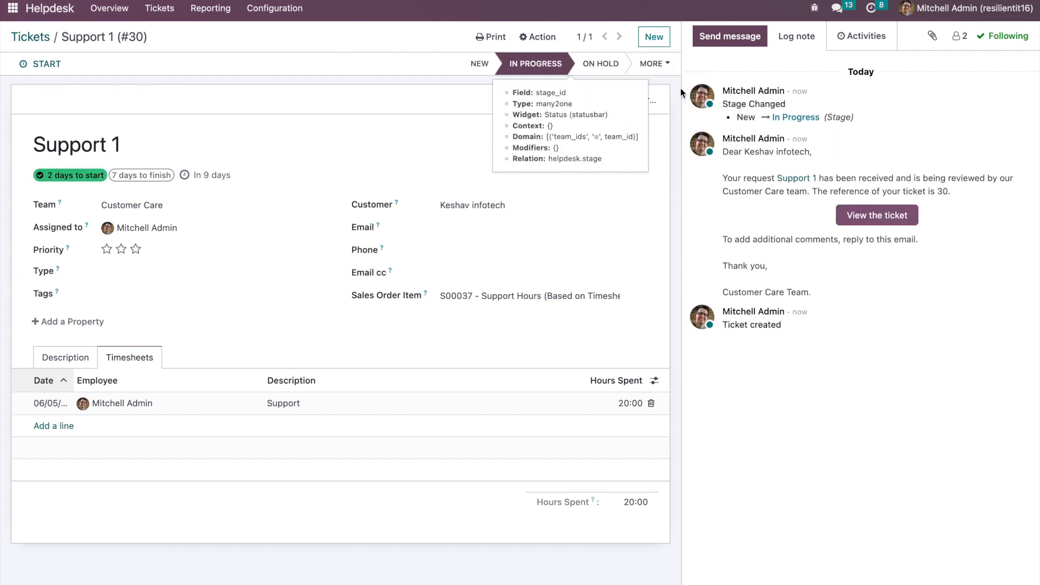
click(680, 88)
Create and save ticket "Support 2" for Keshav infotech with sales order item S00037 - Support Hours (Based on Timesheet).
click(25, 38)
click(28, 57)
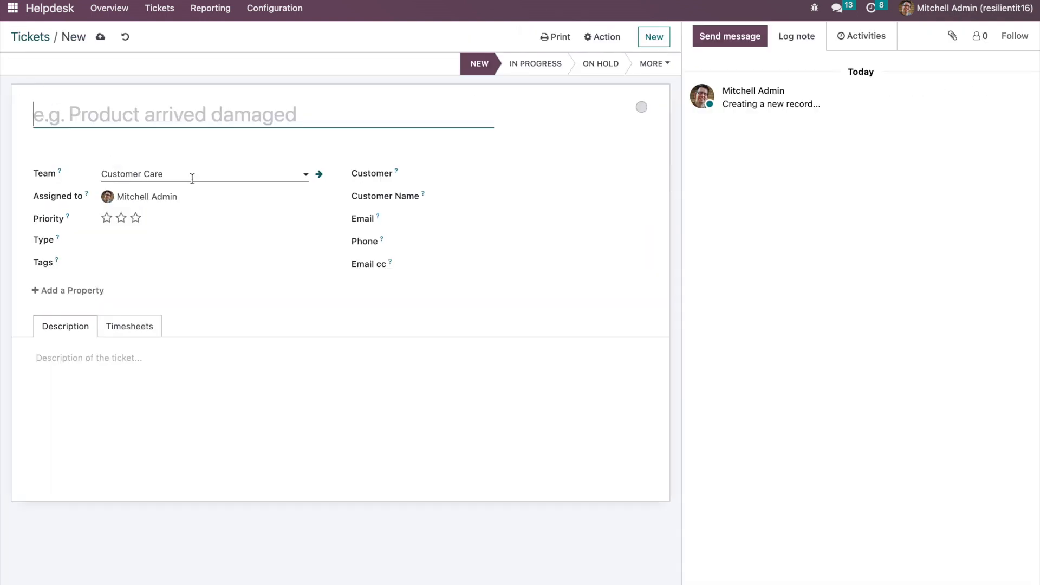
text(Support 2)
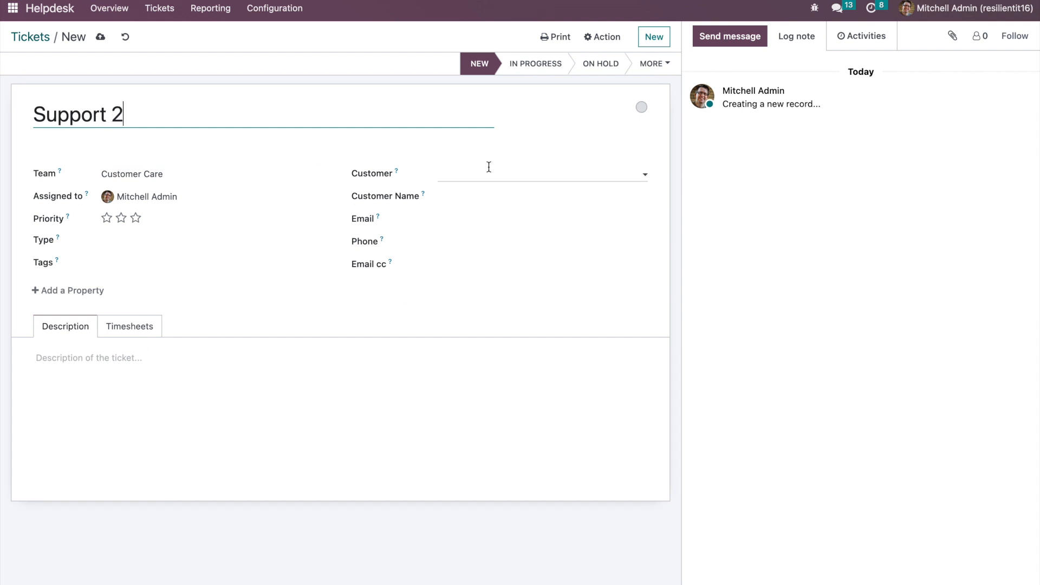
click(488, 169)
text(Keshav infotech)
click(466, 196)
click(466, 292)
click(483, 333)
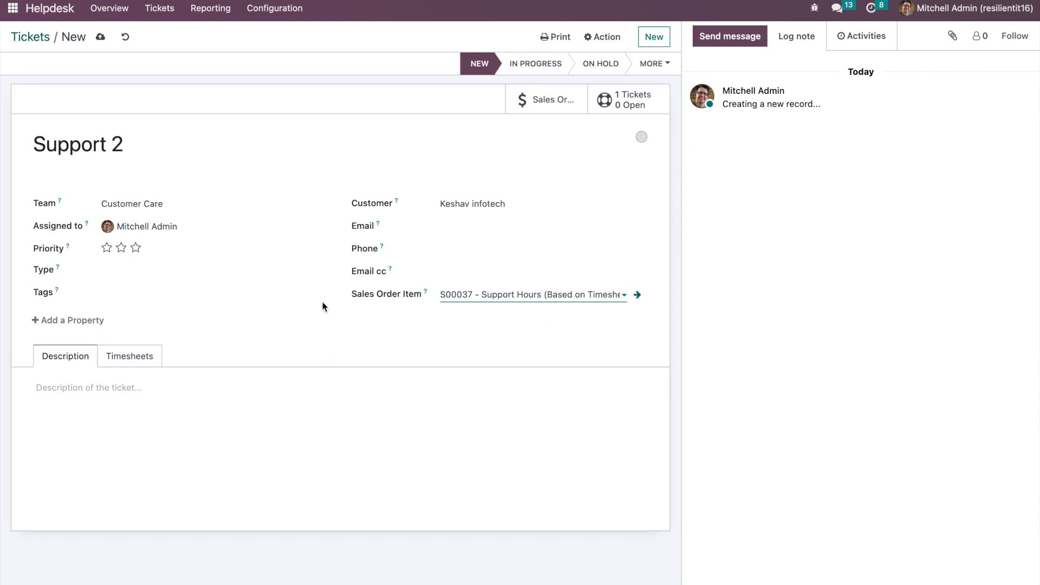
click(156, 362)
click(100, 36)
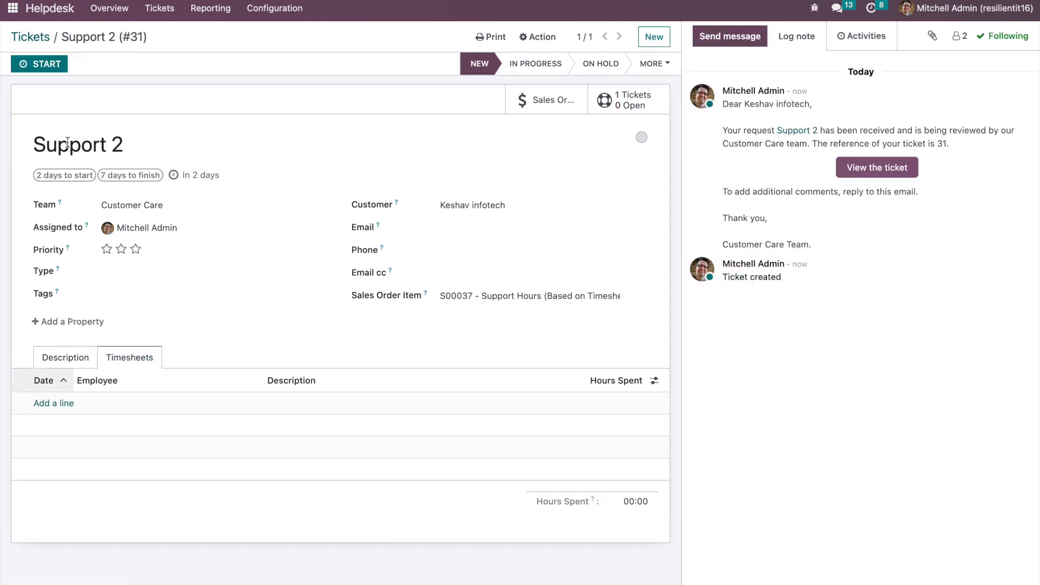
Run and stop the Support 2 ticket's timer, recording 10:00 hours spent with the description "Fix issue".
click(47, 64)
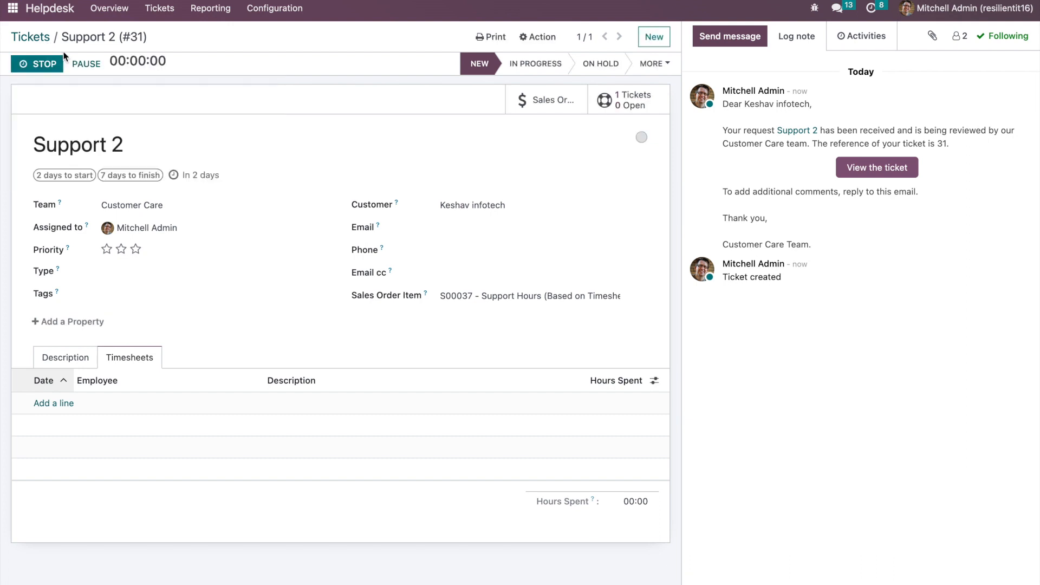
click(34, 64)
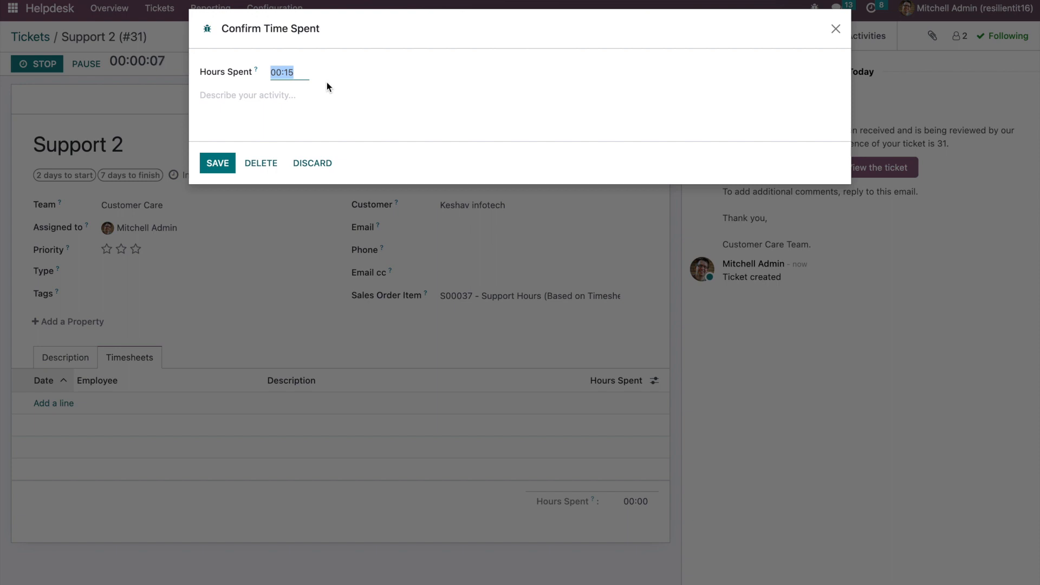
text(10)
click(348, 102)
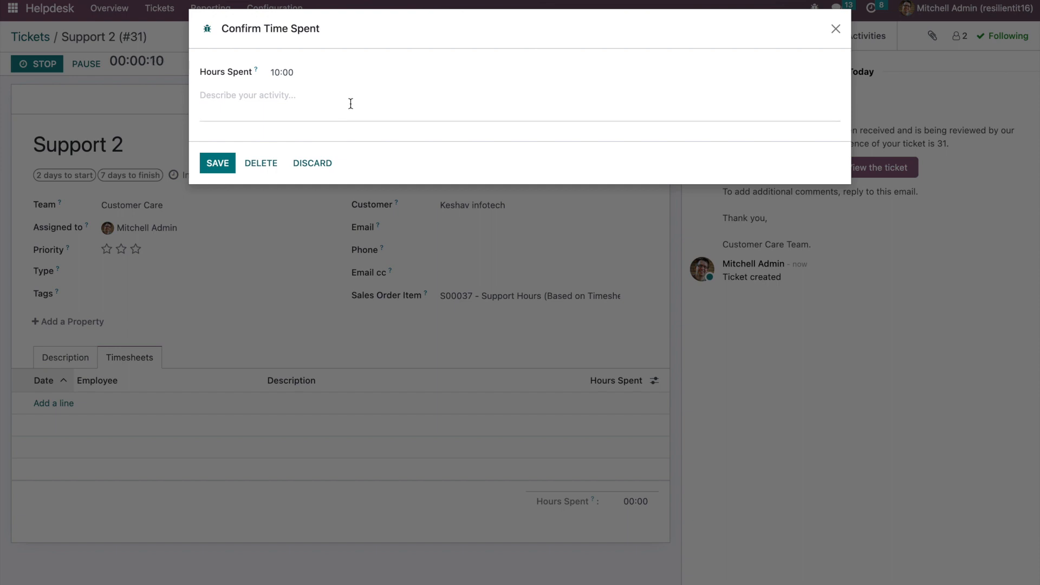
text(ix issue)
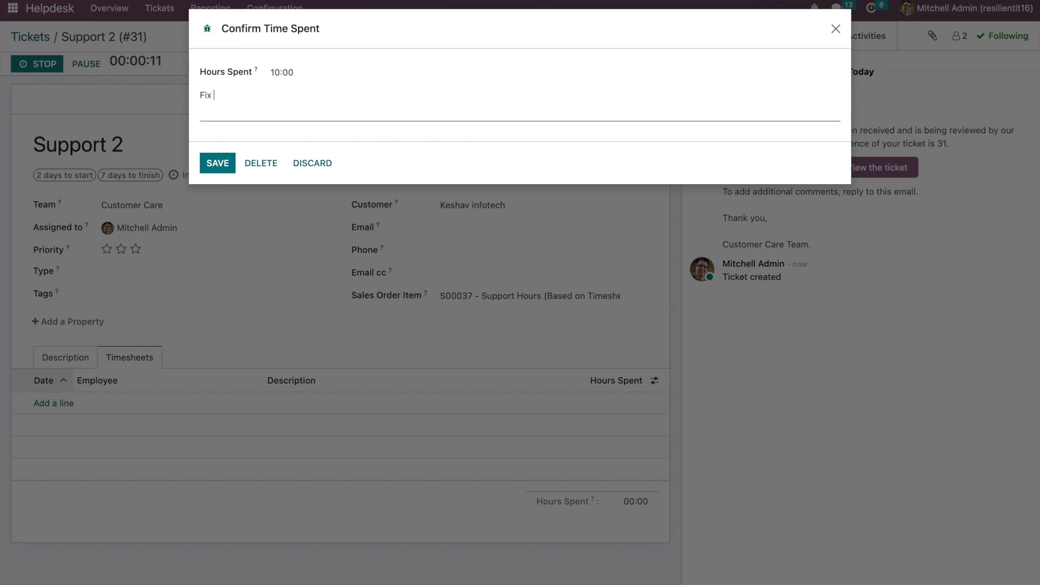
click(217, 163)
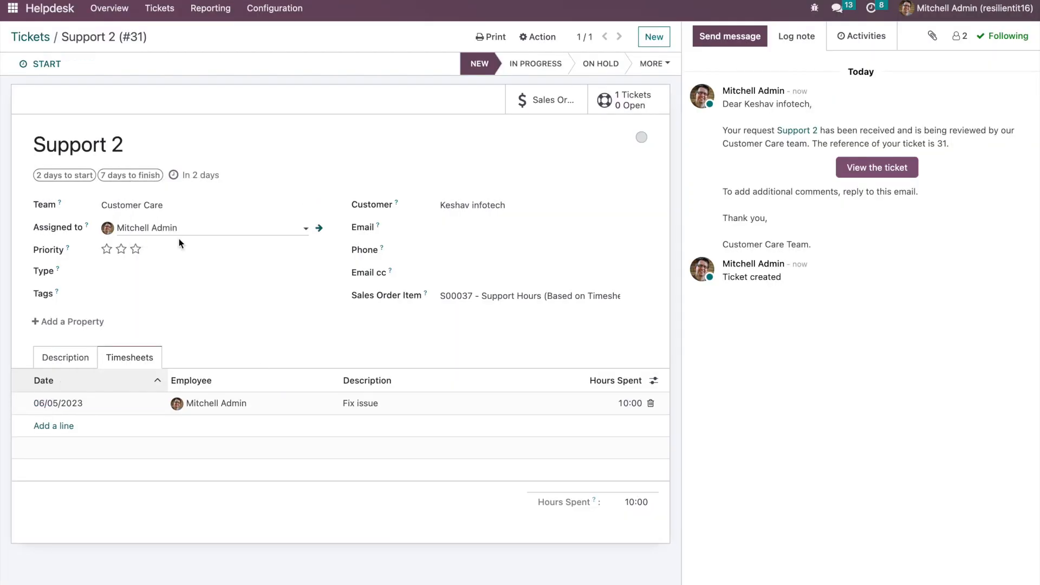
Mark the Support 2 ticket as Solved and return to the ticket list.
click(636, 68)
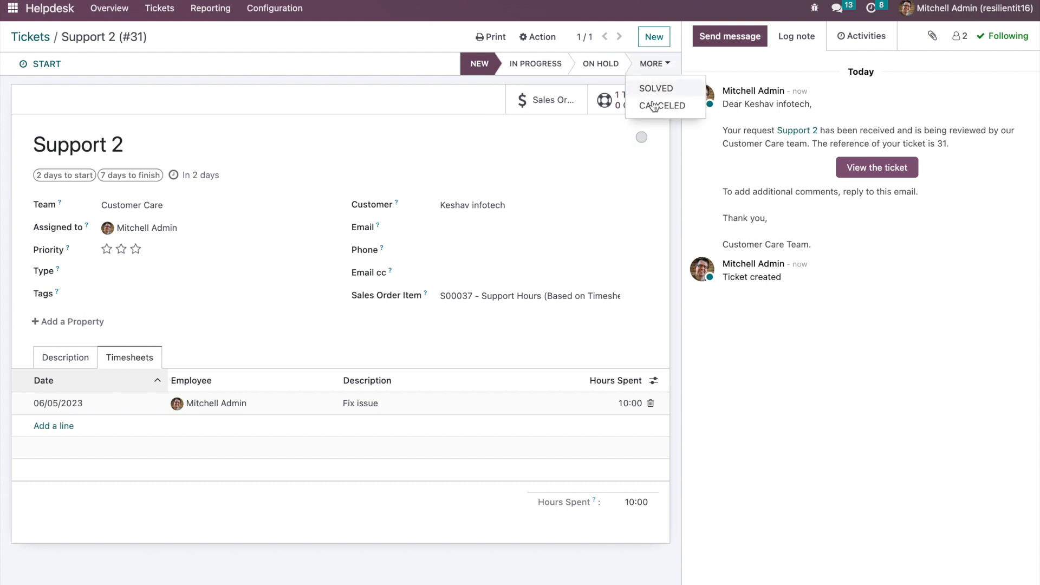
click(653, 86)
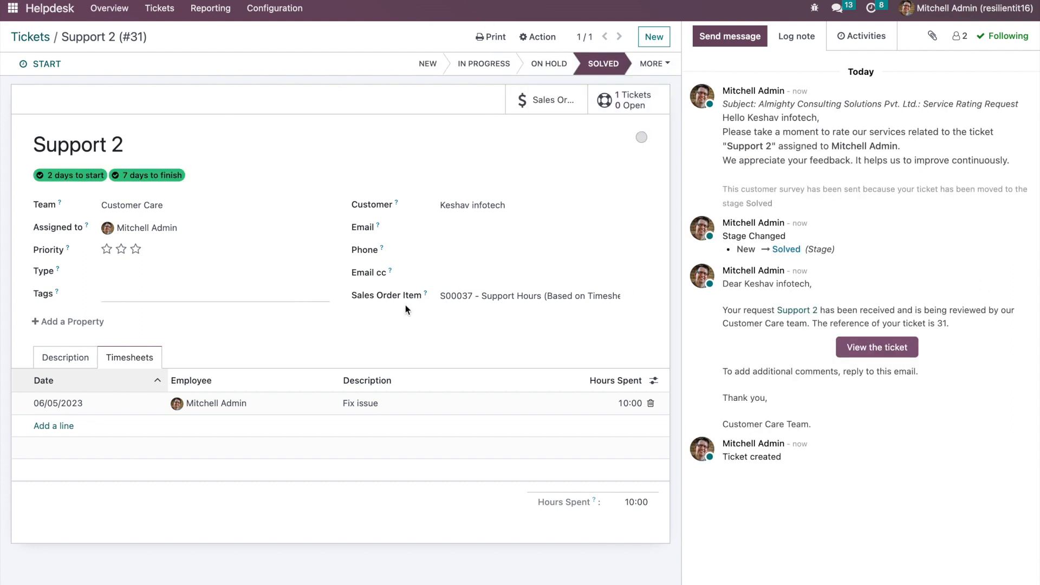
click(38, 37)
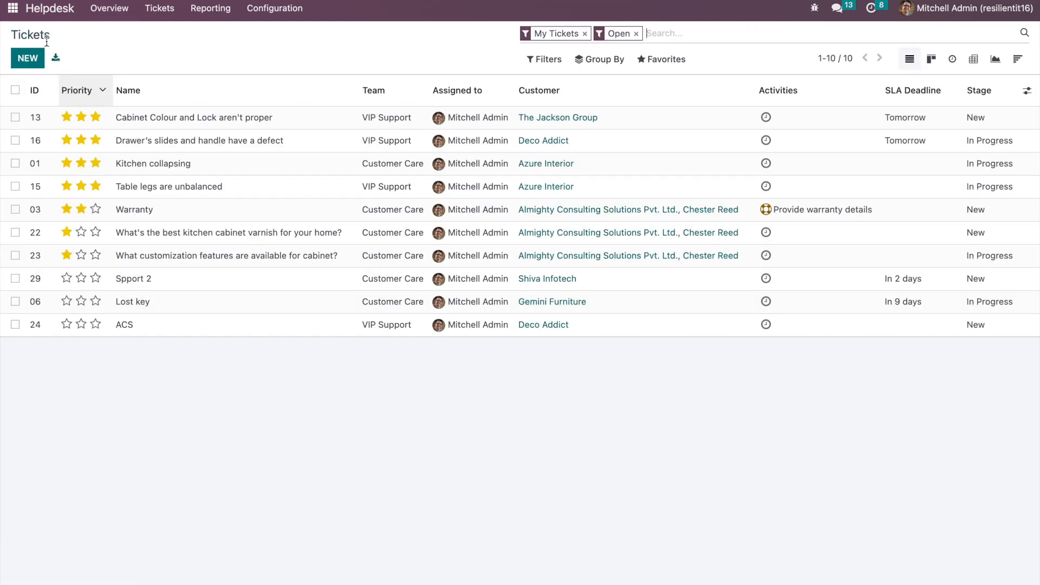
Open Keshav infotech's subscription in Subscriptions, check its linked tickets, and compare it with Shiva Infotech's subscription.
click(13, 8)
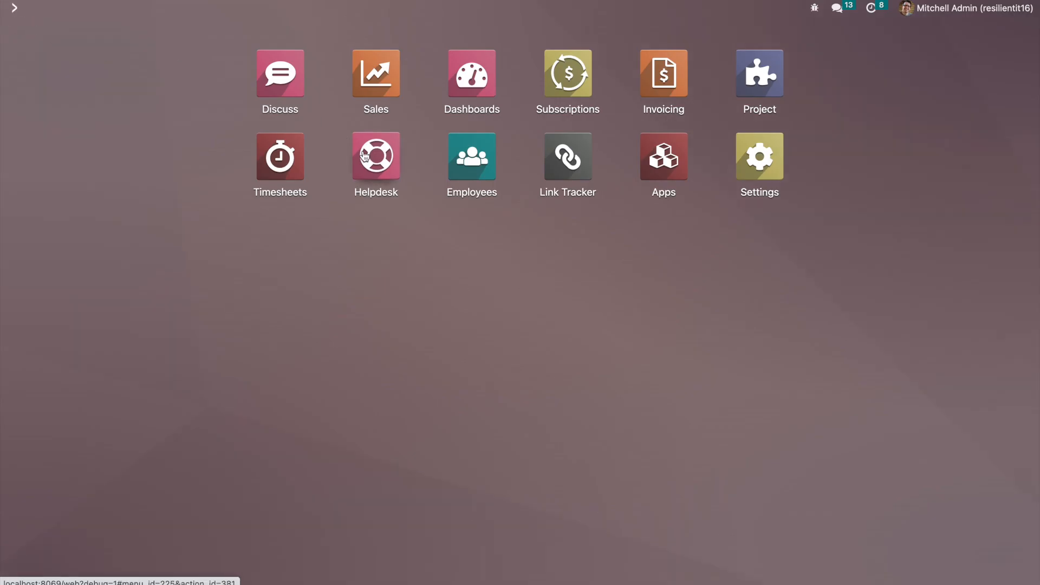
click(568, 73)
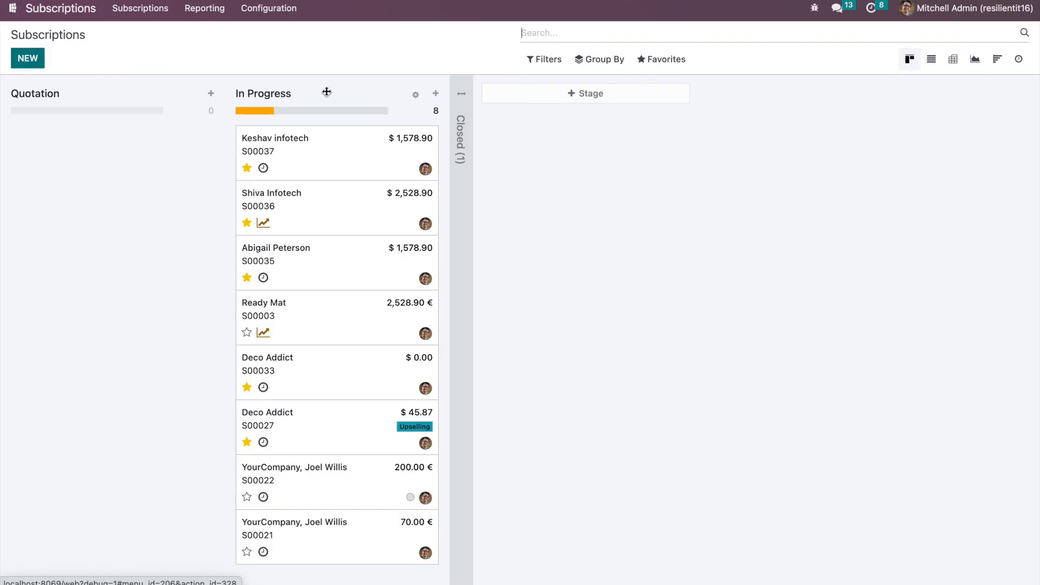
click(313, 151)
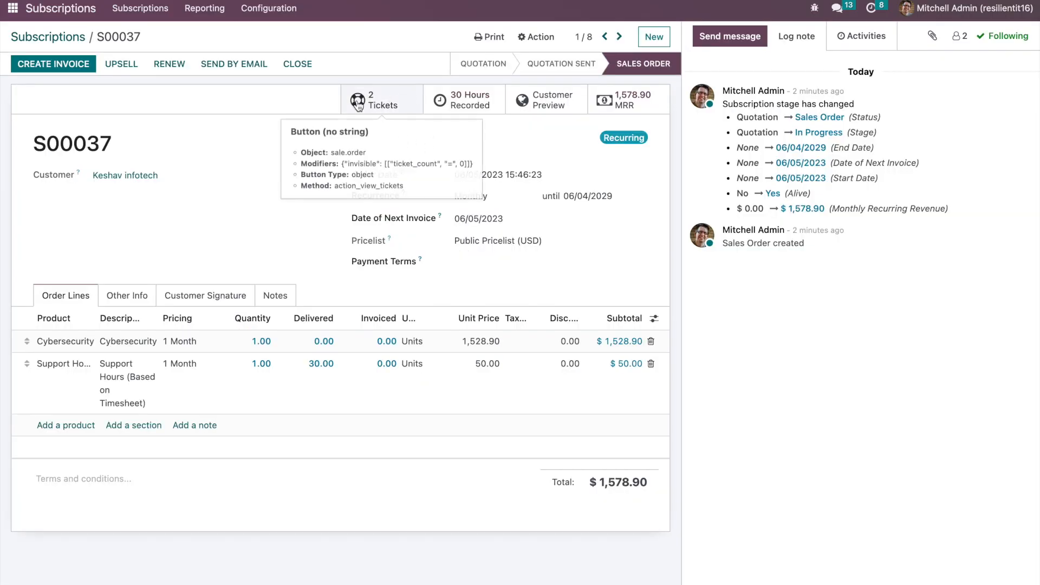
click(414, 92)
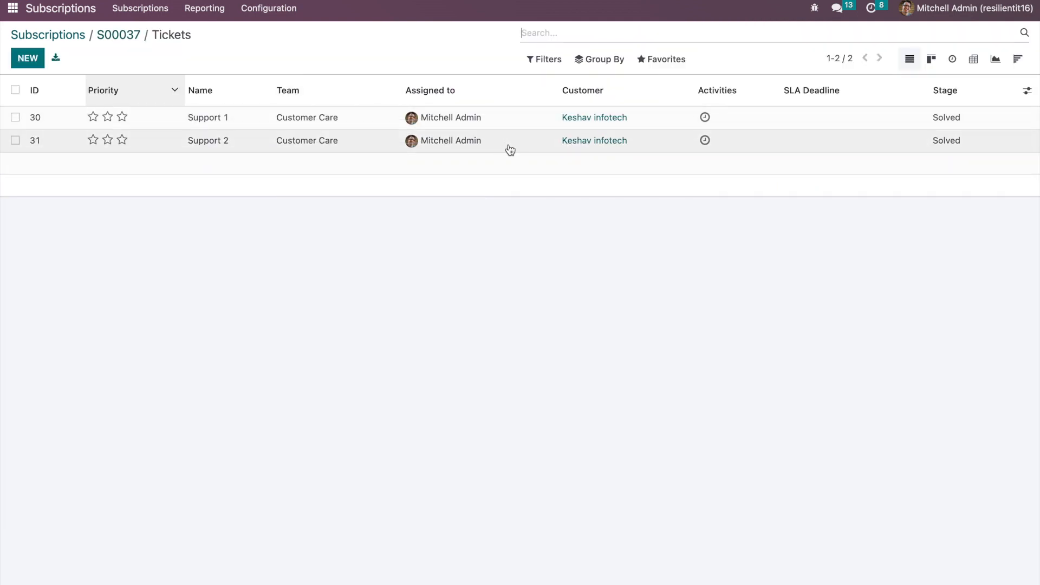
click(110, 36)
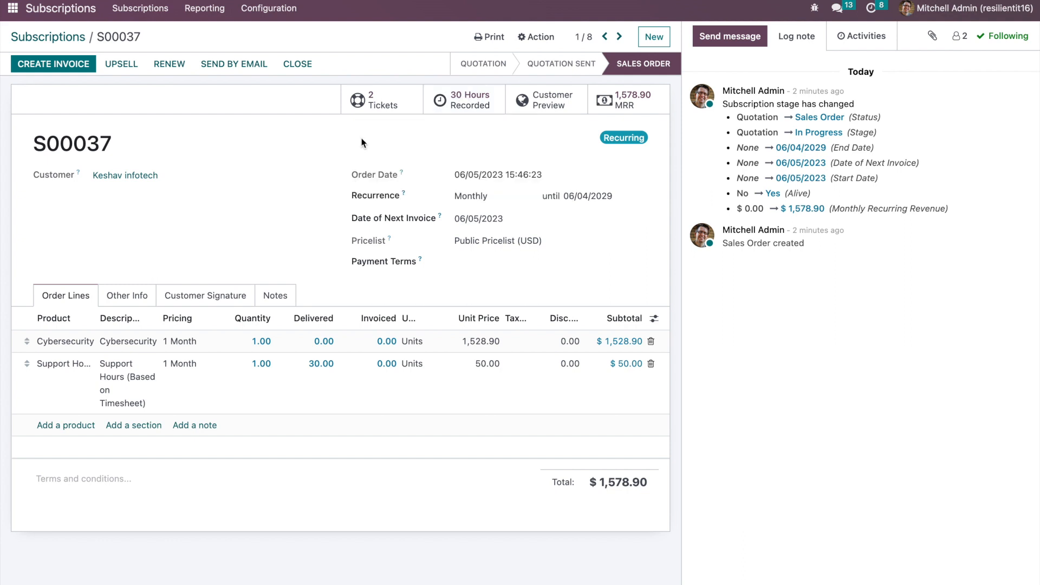
click(619, 37)
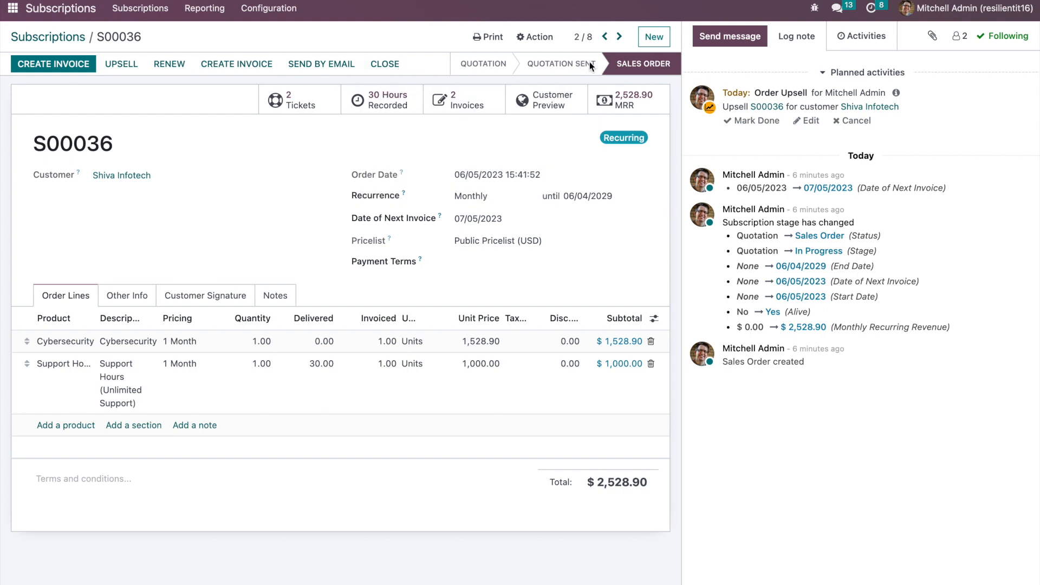
Create the invoice from Keshav infotech's subscription, check its support hours quantity, and return to the subscription.
click(604, 37)
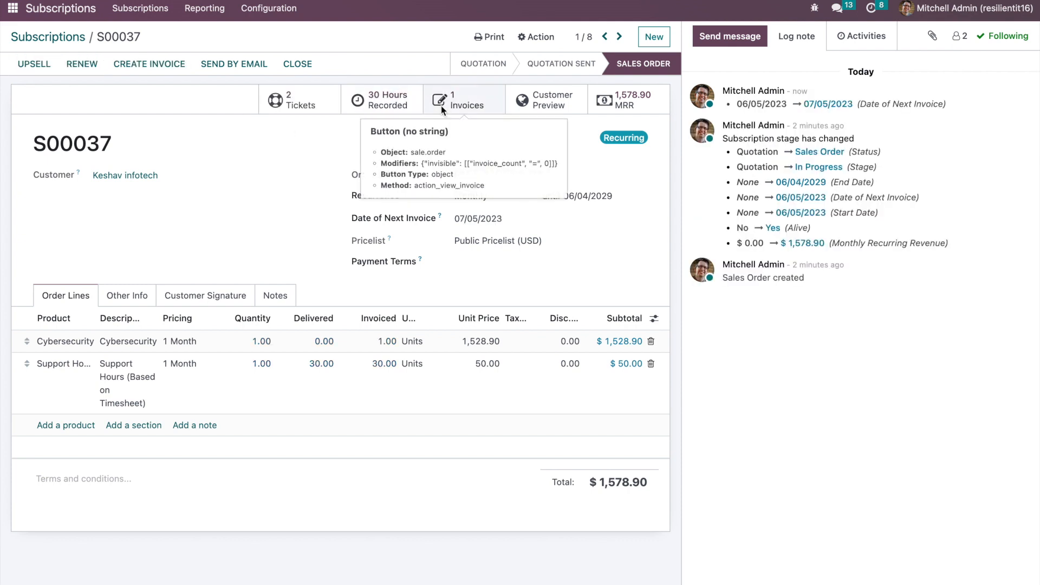
click(442, 107)
drag(412, 381, 439, 384)
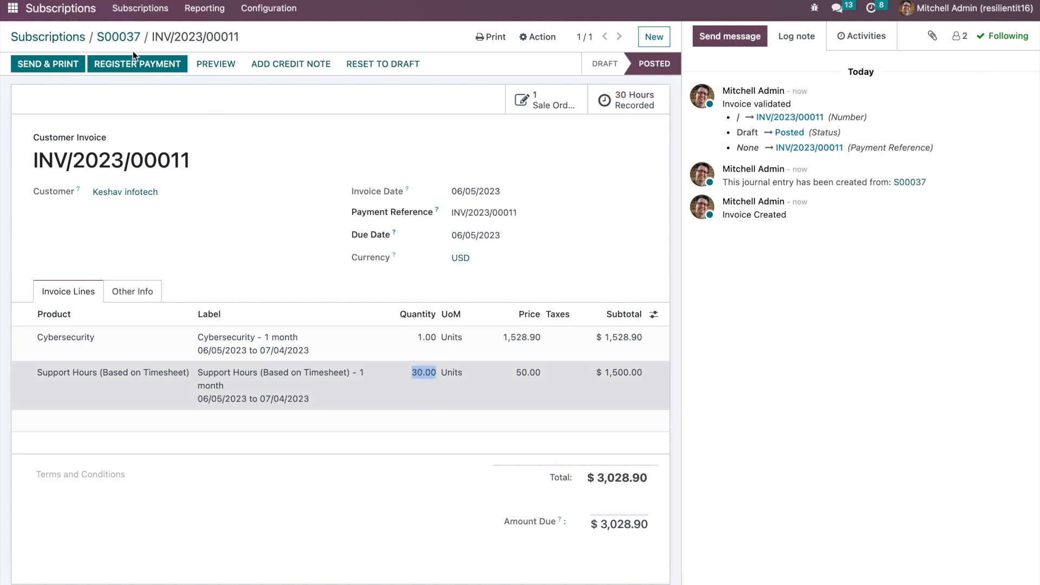
click(122, 38)
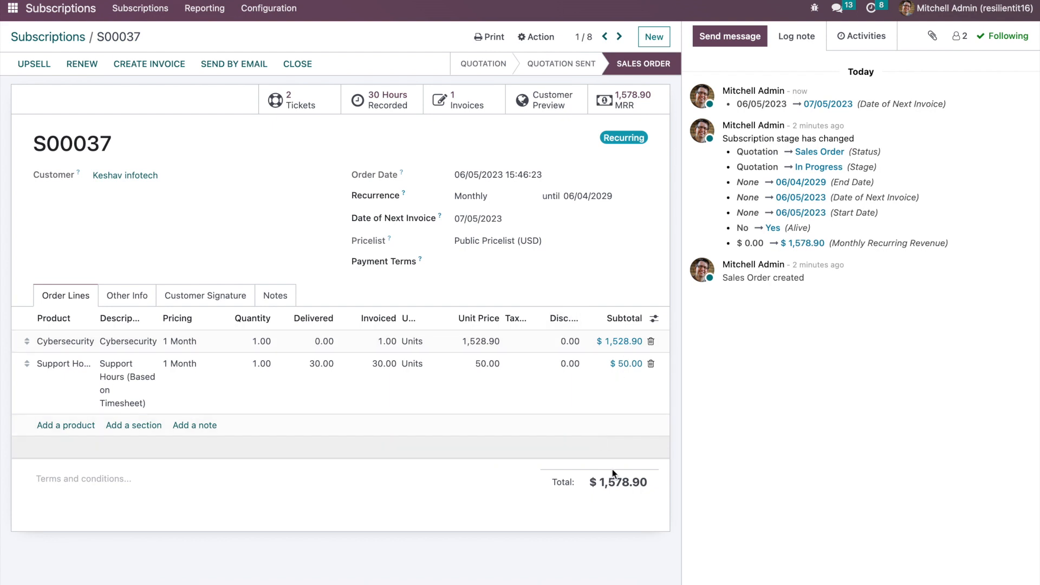
Reopen Keshav infotech's invoice, check its total, and go back through the subscriptions list to the customer's subscription.
click(460, 108)
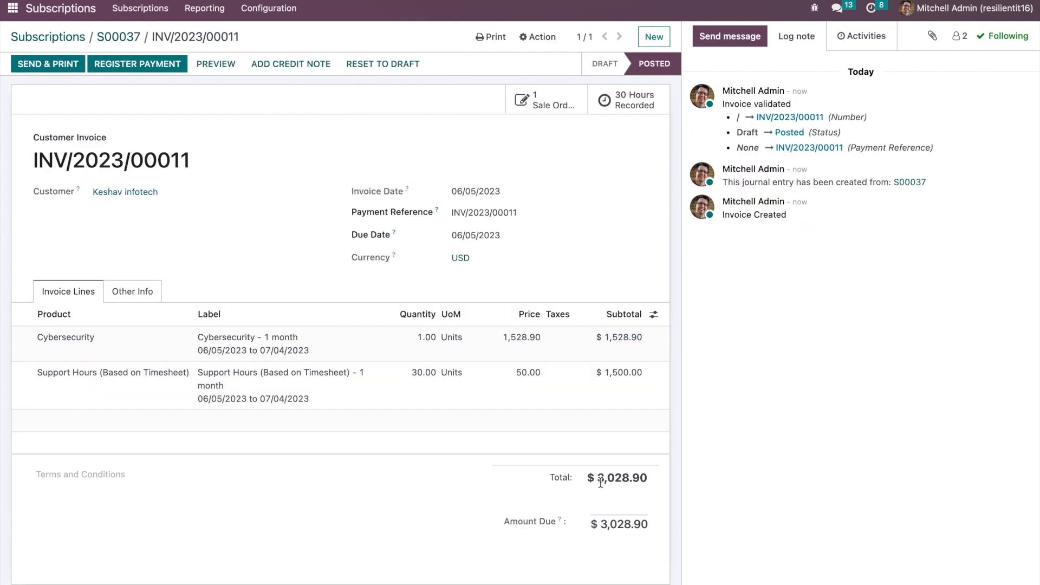
drag(588, 478, 657, 477)
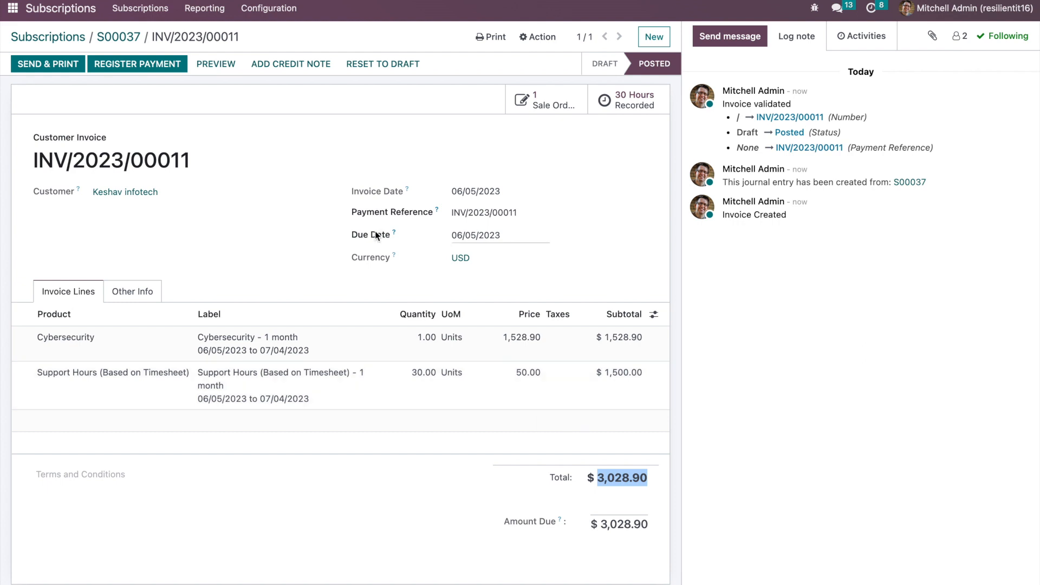
click(99, 39)
click(51, 35)
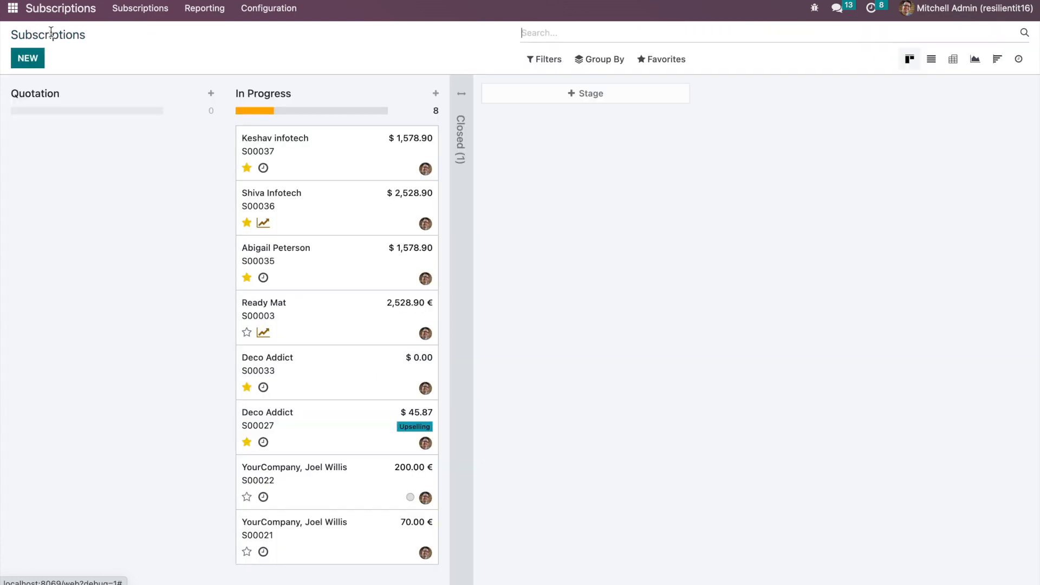
click(380, 152)
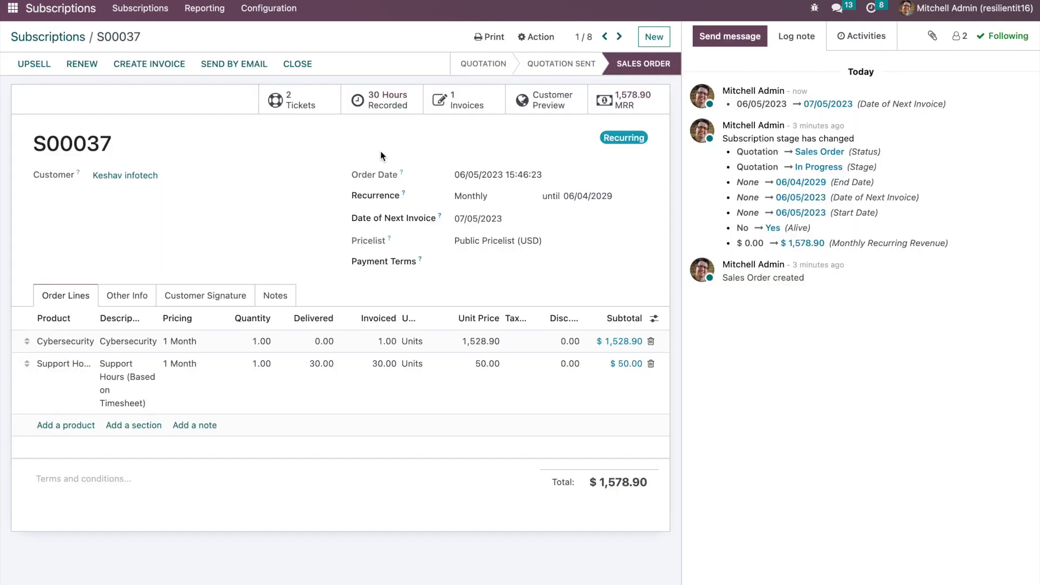